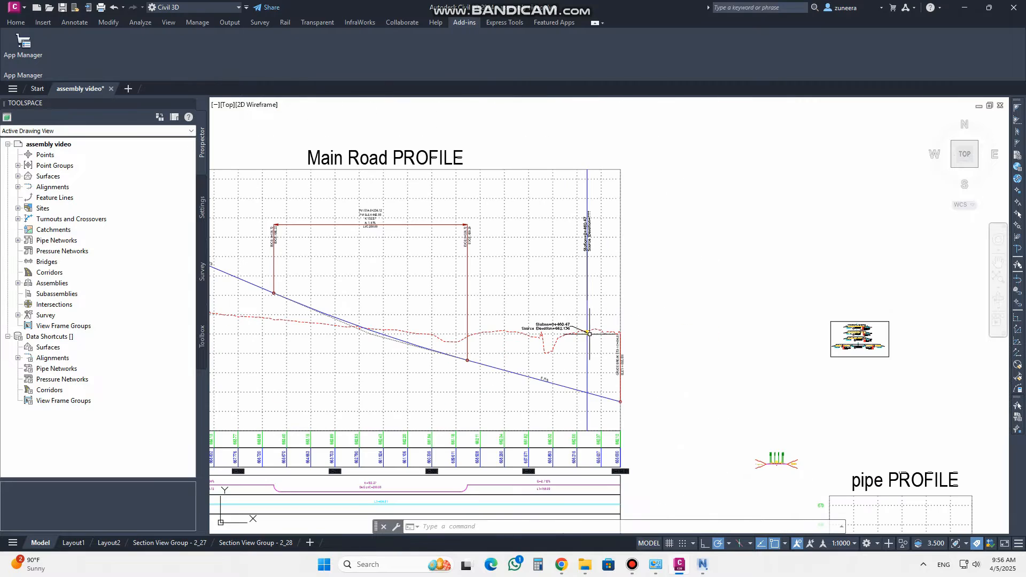
Inspect the crossing labels on the Main Road profile and select the feature line's crossing marker near the profile's start
scroll(567, 373, "up", 1)
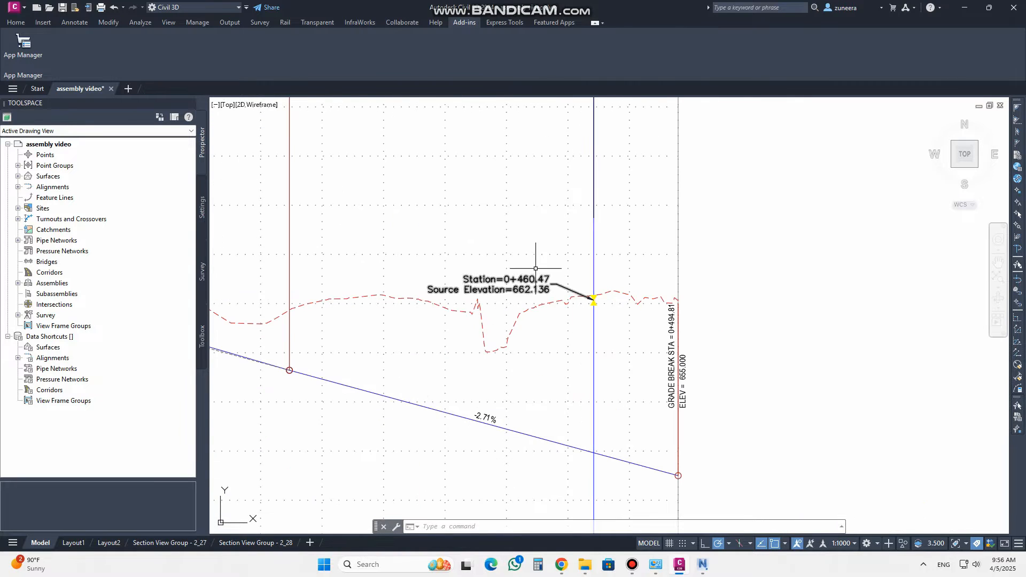
scroll(647, 311, "down", 4)
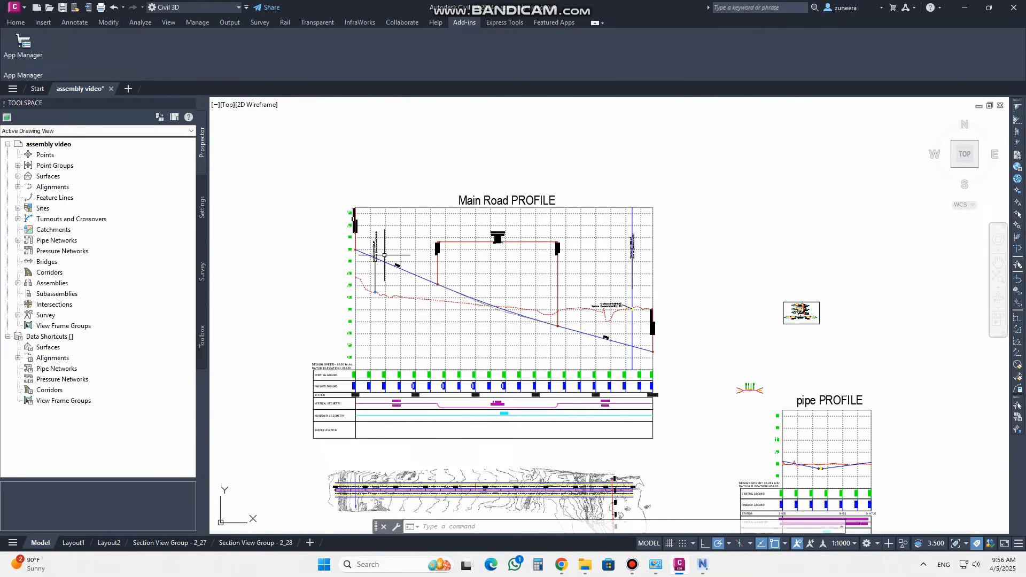
scroll(374, 289, "up", 6)
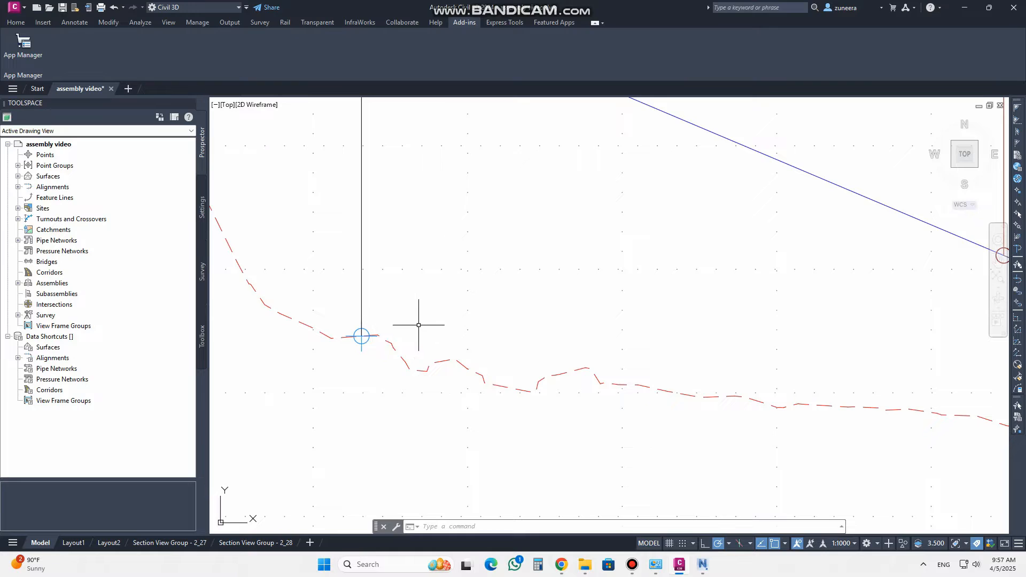
key("Escape")
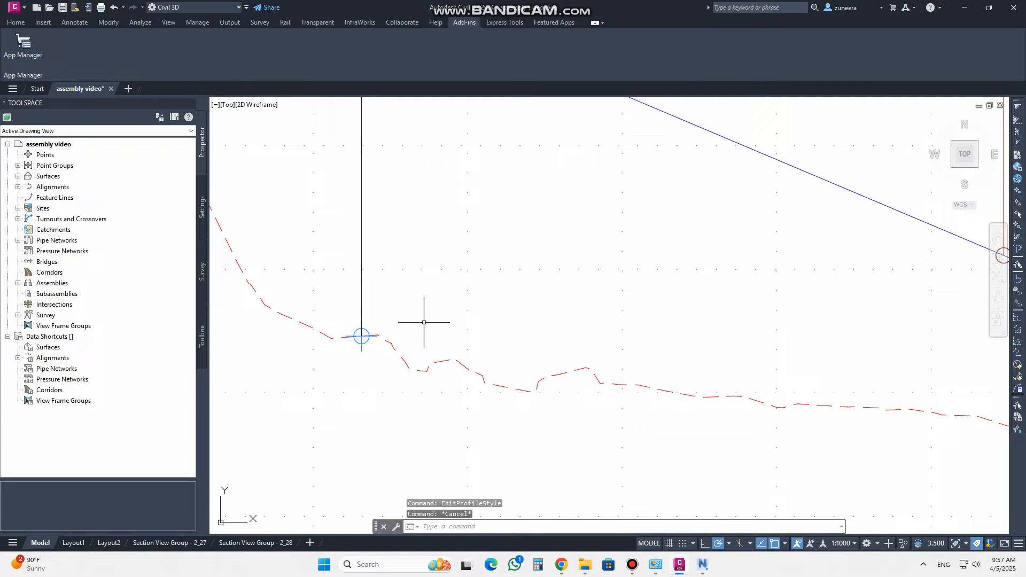
left_click(367, 332)
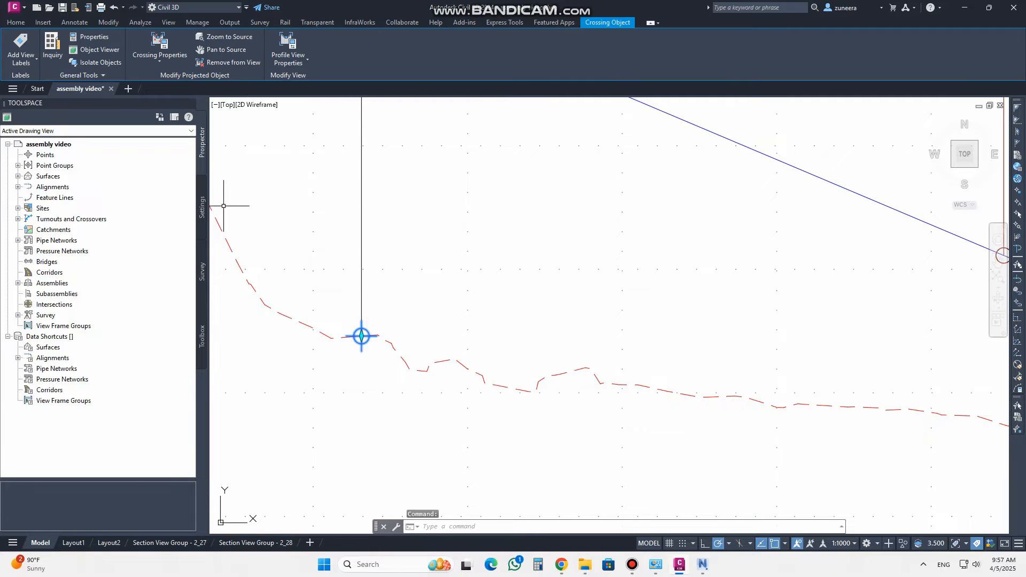
Browse the drawing's general multipurpose marker styles and check which one the selected feature line crossing uses
left_click(203, 207)
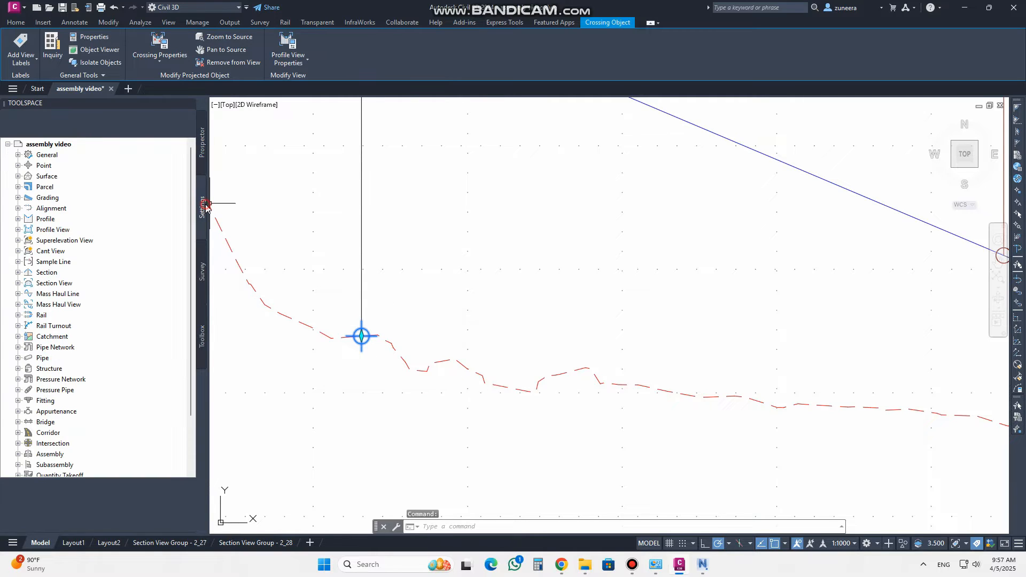
left_click(18, 155)
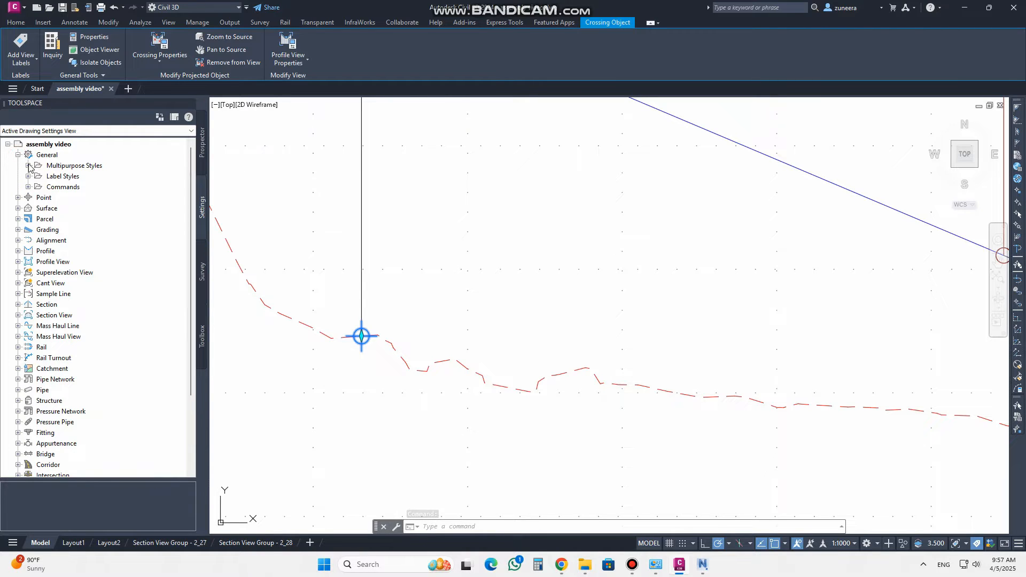
left_click(28, 166)
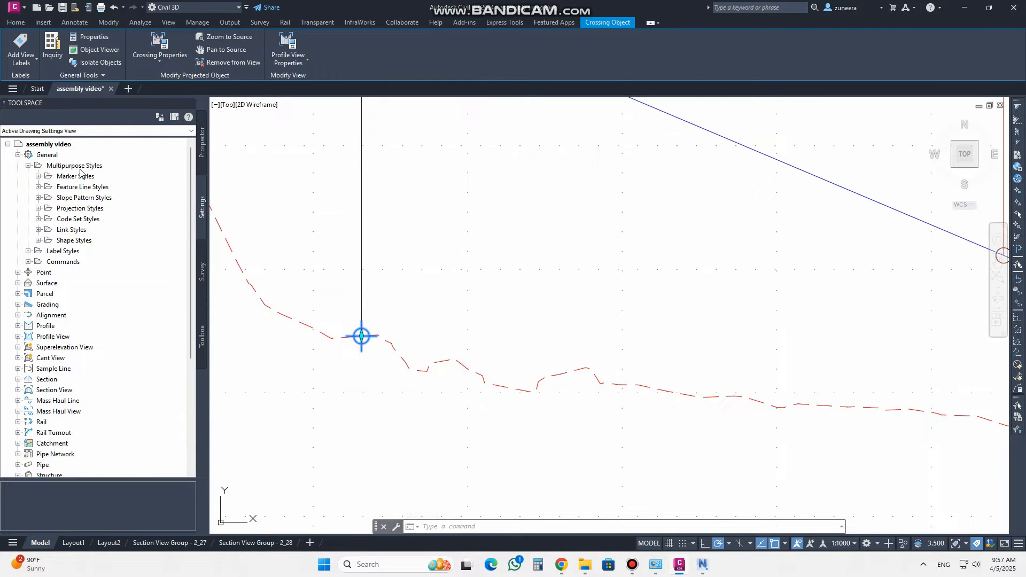
left_click(38, 177)
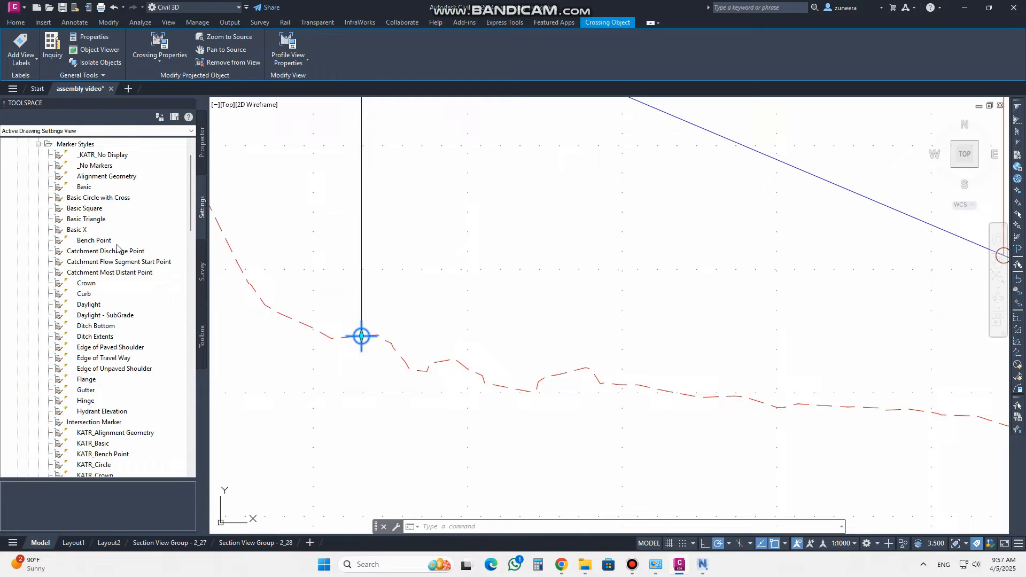
scroll(117, 248, "down", 3)
scroll(118, 247, "down", 2)
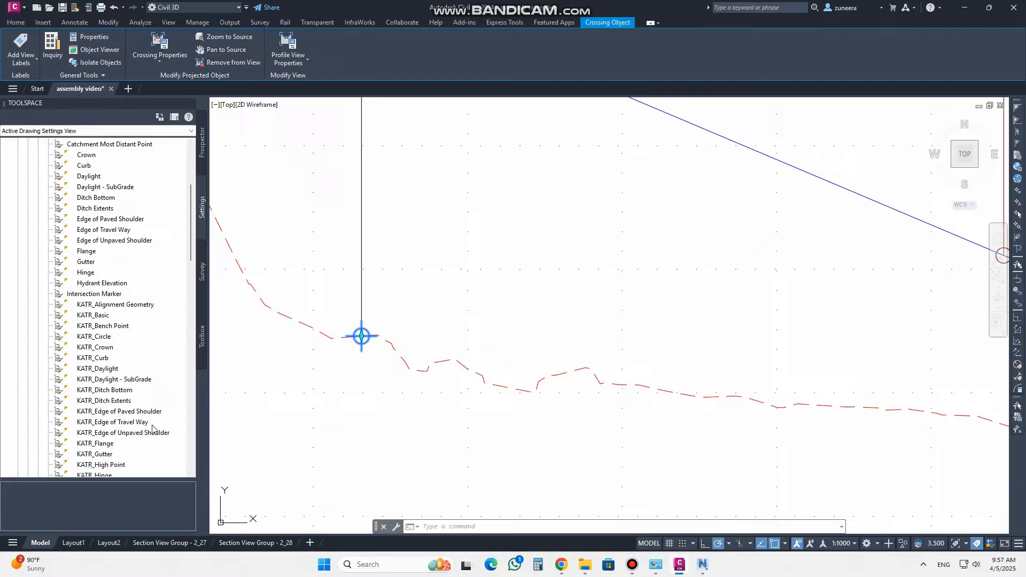
scroll(134, 379, "down", 5)
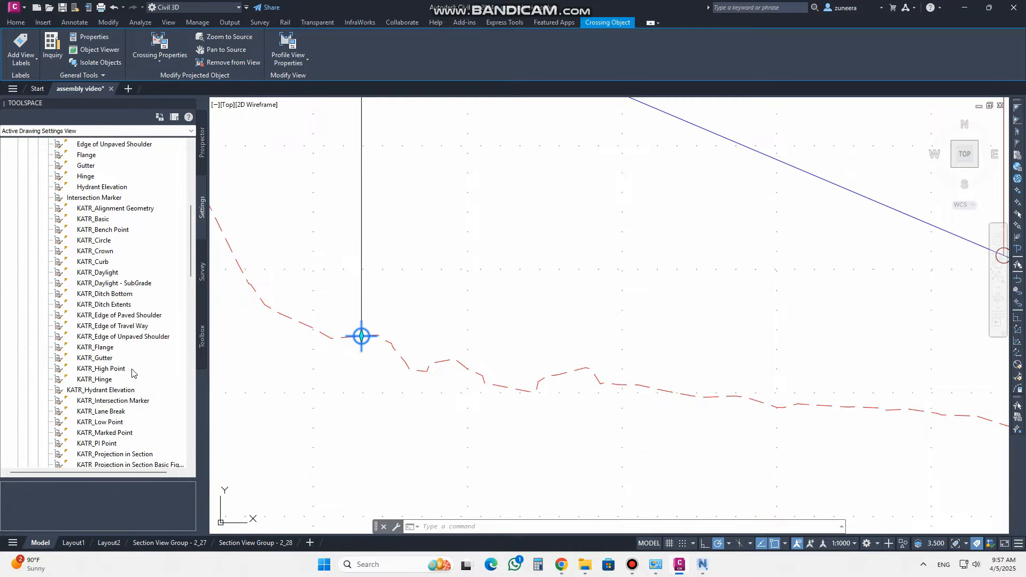
scroll(133, 373, "down", 1)
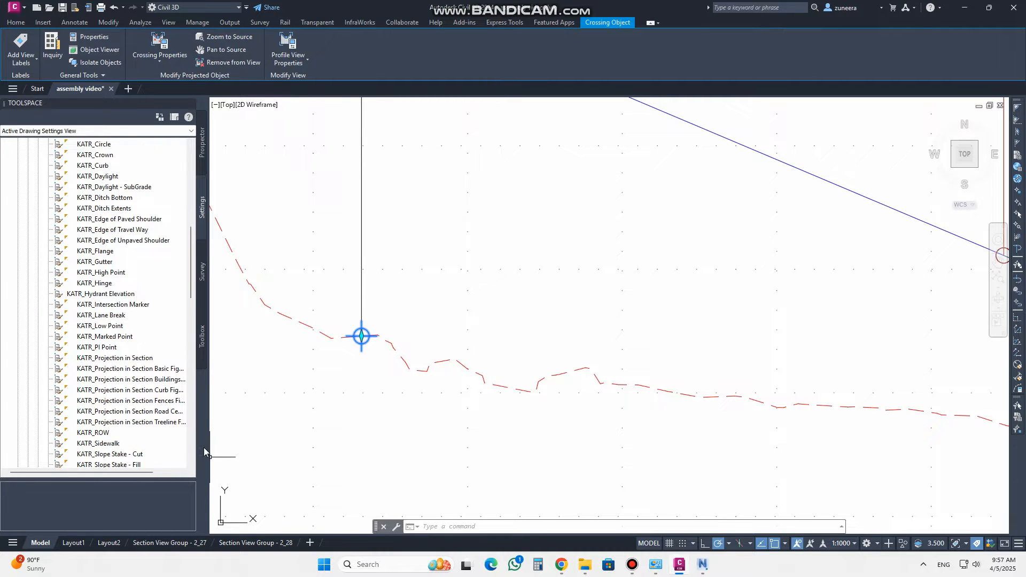
left_click_drag(245, 444, 245, 444)
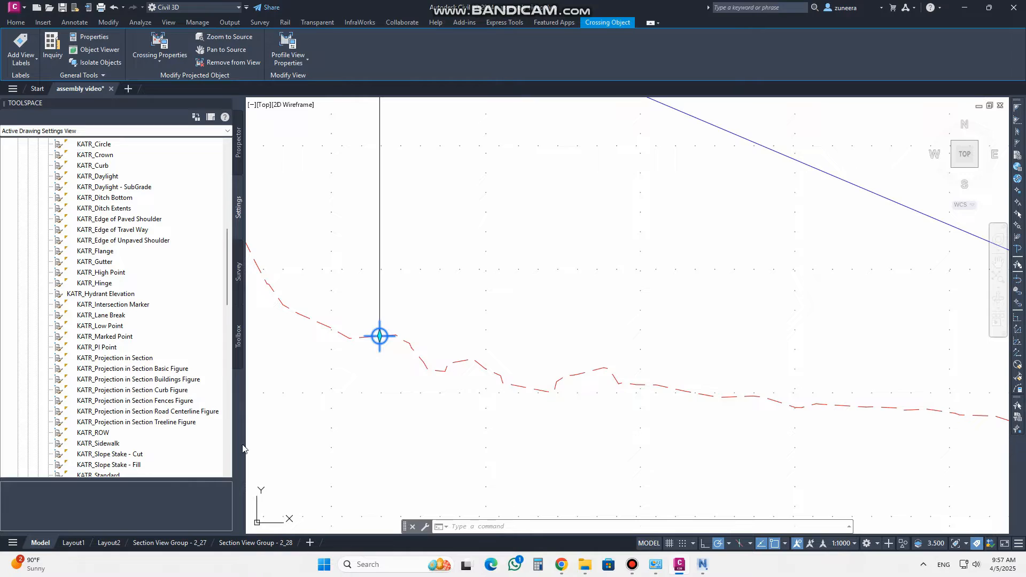
mouse_move(383, 329)
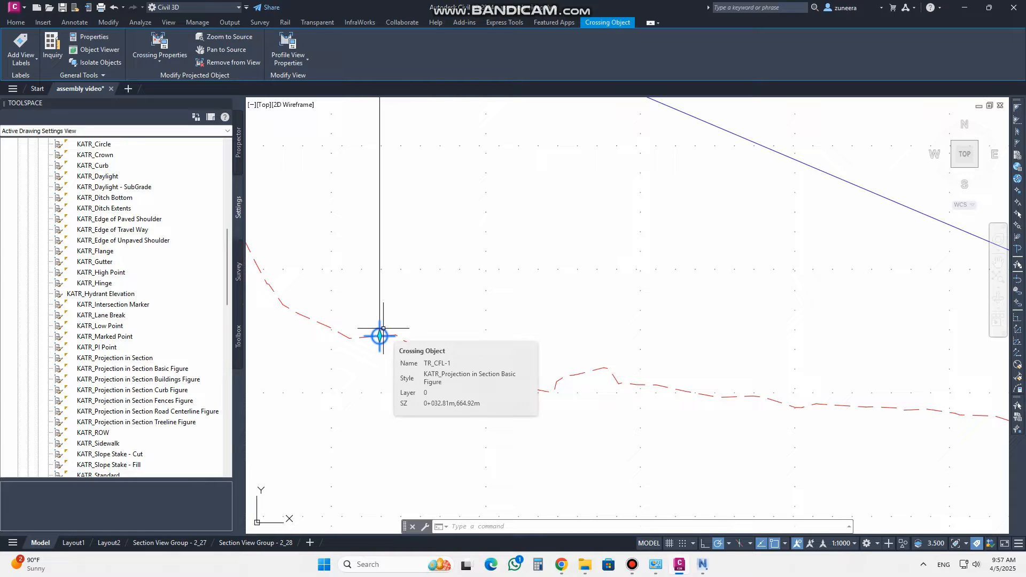
Review the marker settings of the KATR_Projection in Section Fences Figure style, then dismiss them and deselect the crossing
left_click(132, 401)
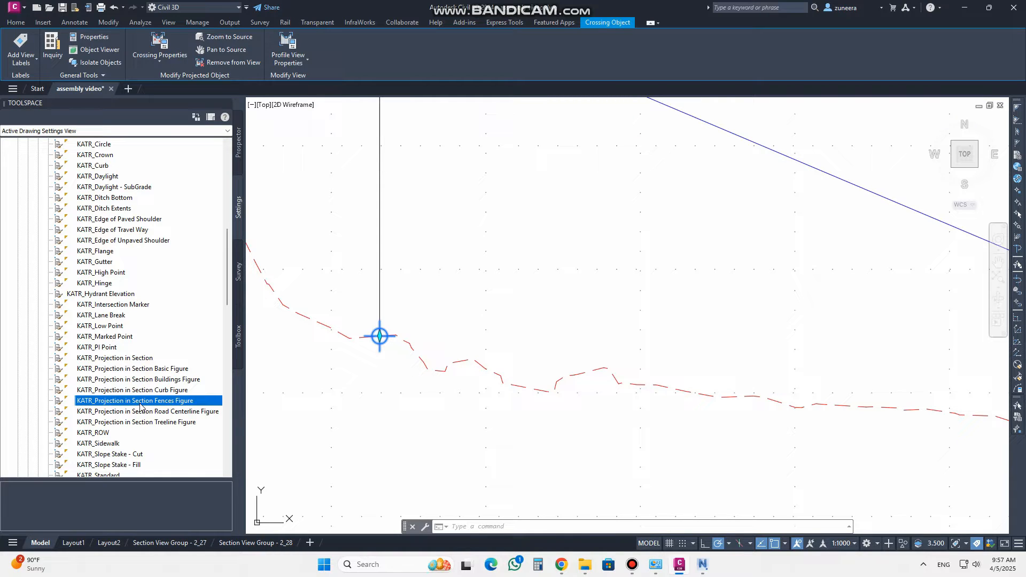
right_click(140, 407)
left_click(154, 409)
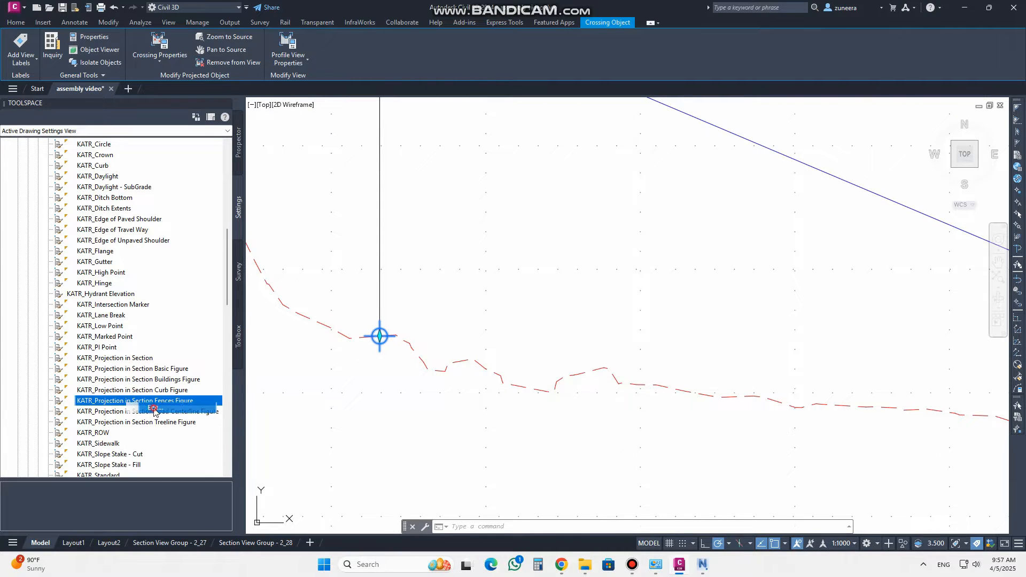
left_click_drag(440, 169, 290, 158)
left_click(236, 173)
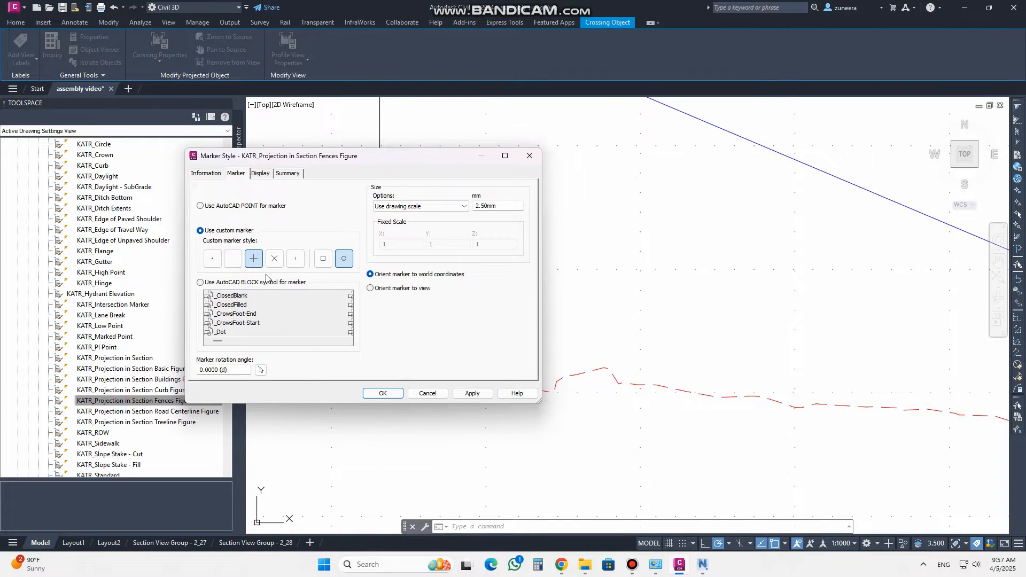
left_click(530, 155)
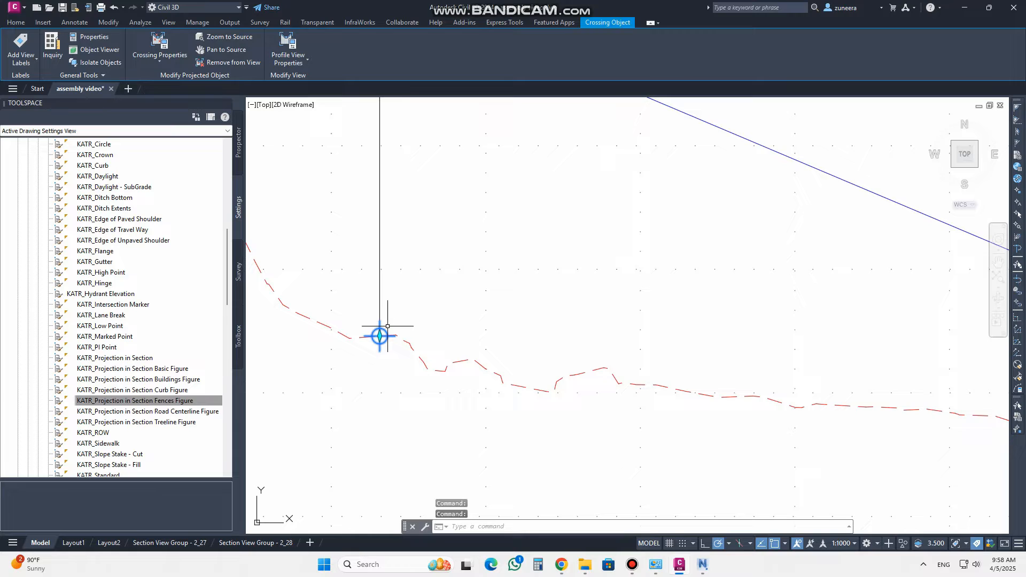
key("Escape")
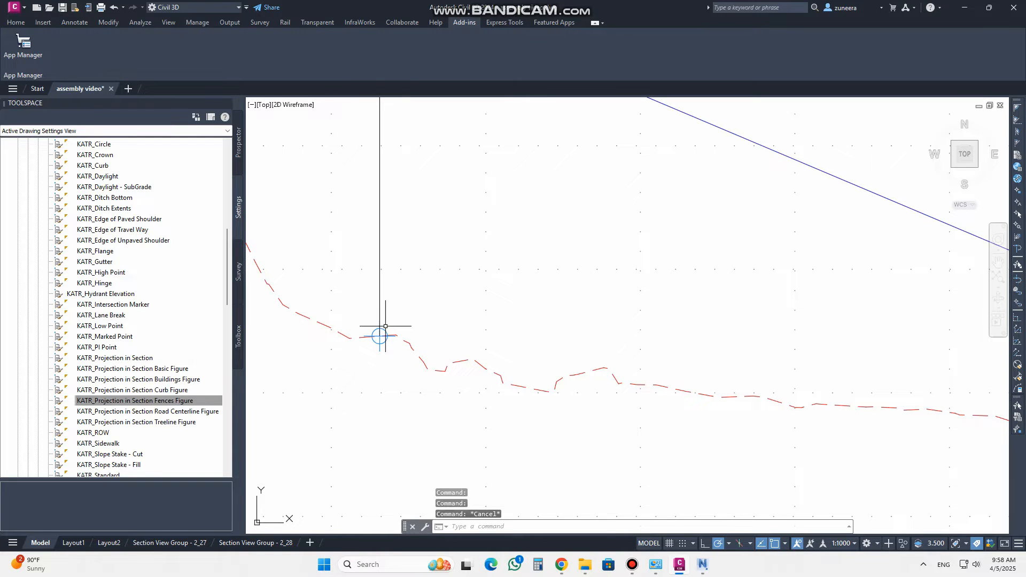
Open the feature line crossing's properties and apply the Standard label style to all feature line and alignment crossings
left_click(380, 336)
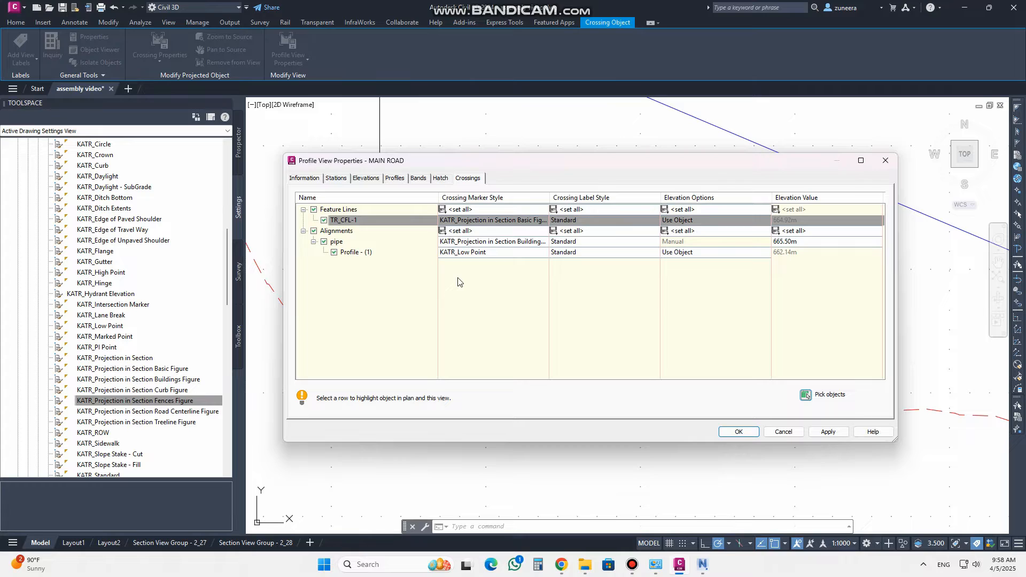
left_click(584, 209)
left_click(573, 298)
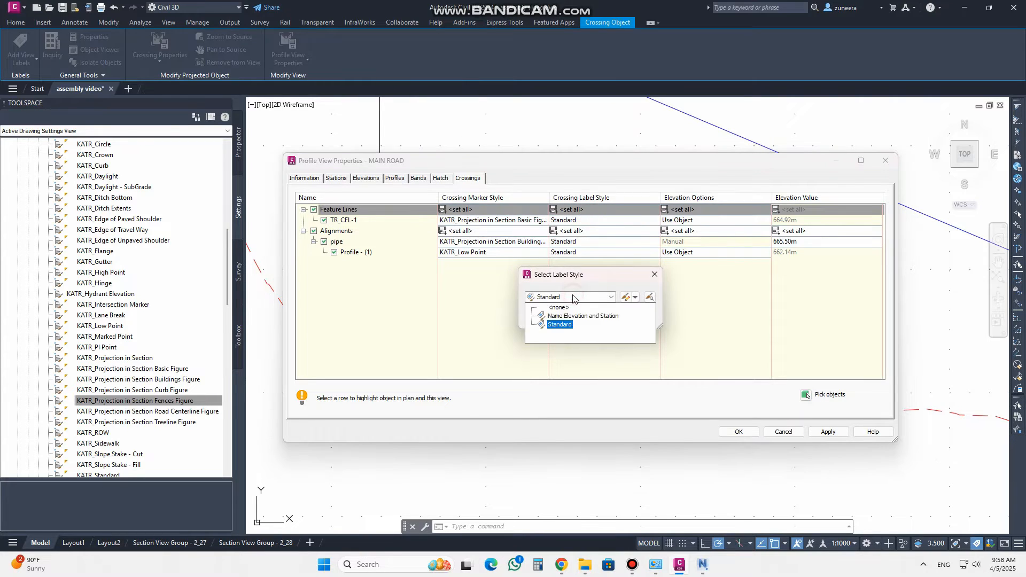
left_click(559, 307)
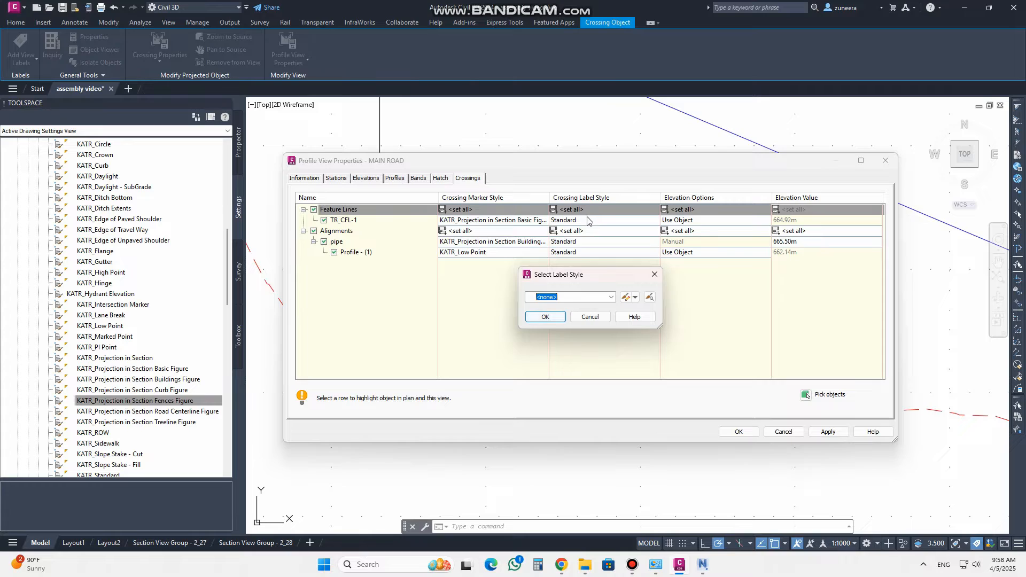
left_click(611, 298)
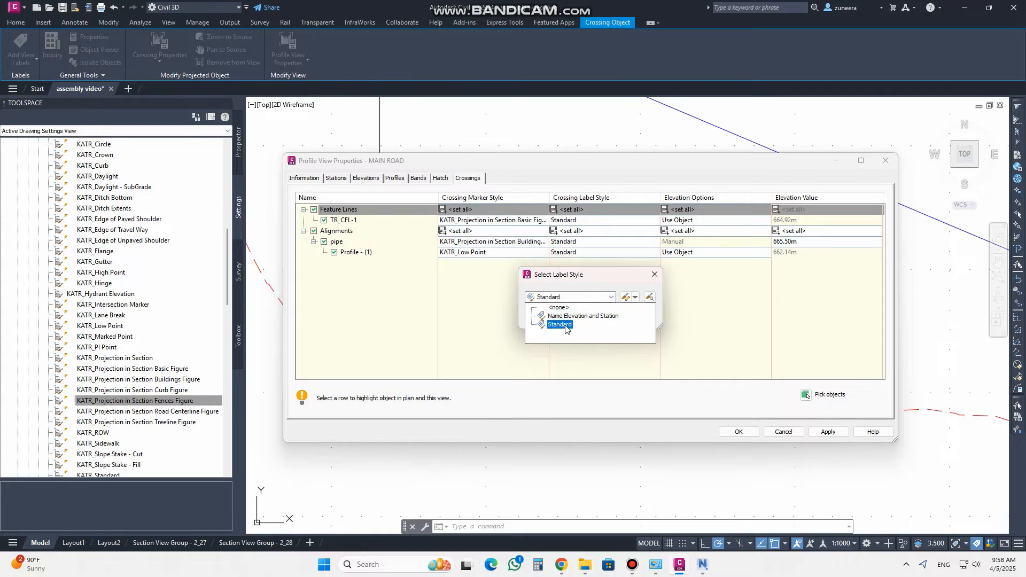
left_click(562, 325)
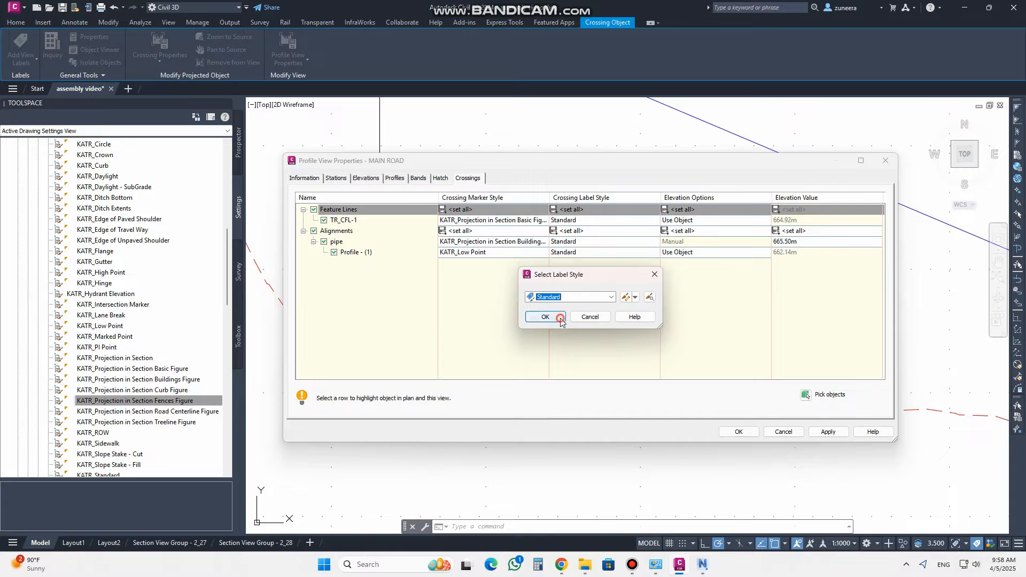
left_click(559, 319)
left_click(578, 231)
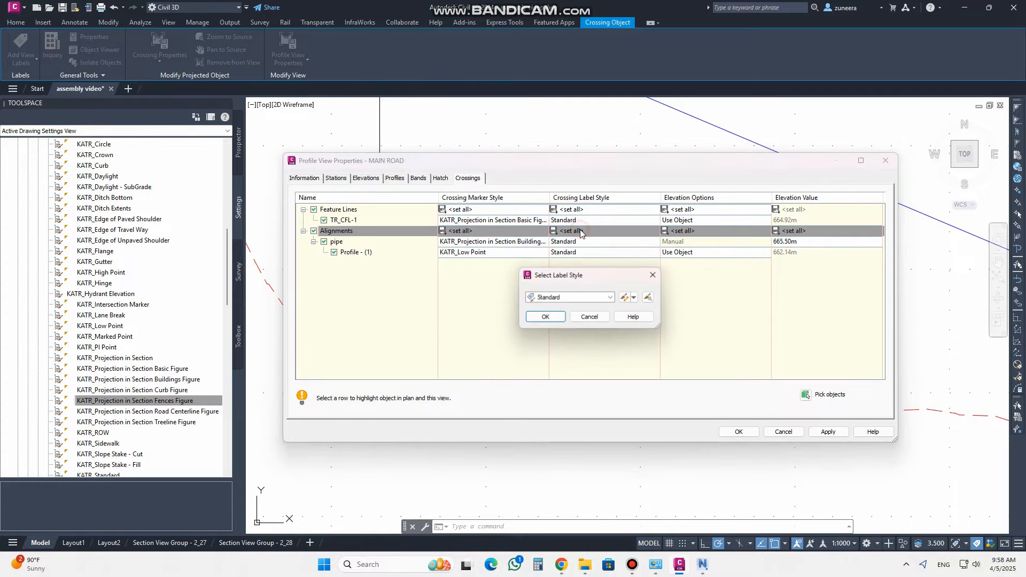
left_click(557, 319)
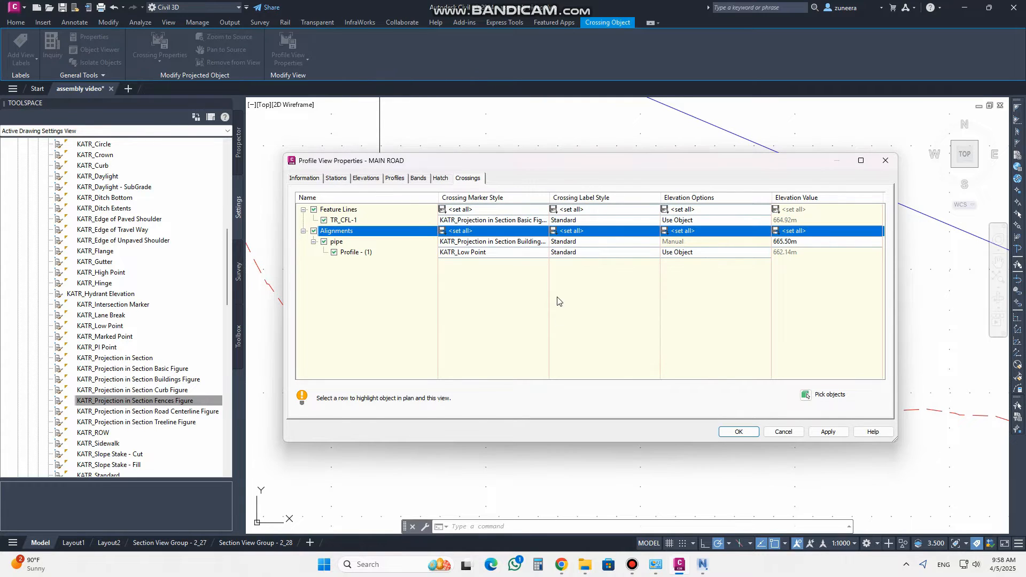
Set the crossing label style to <none> for all feature lines and all alignments and apply it to the MAIN ROAD profile view
left_click(577, 209)
left_click(566, 295)
left_click(558, 309)
left_click(559, 320)
left_click(573, 230)
left_click(551, 298)
left_click(559, 308)
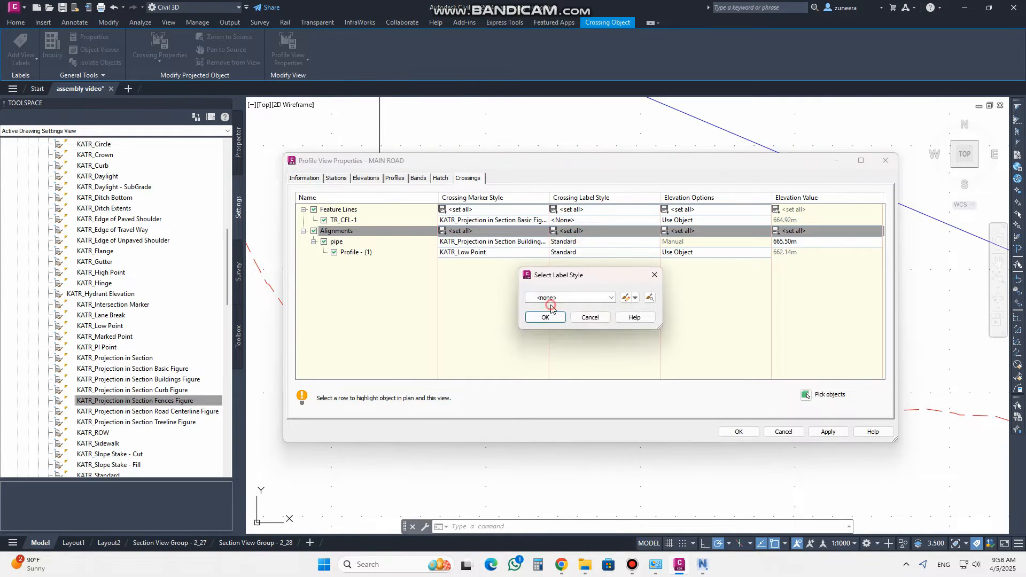
left_click(557, 319)
left_click(758, 432)
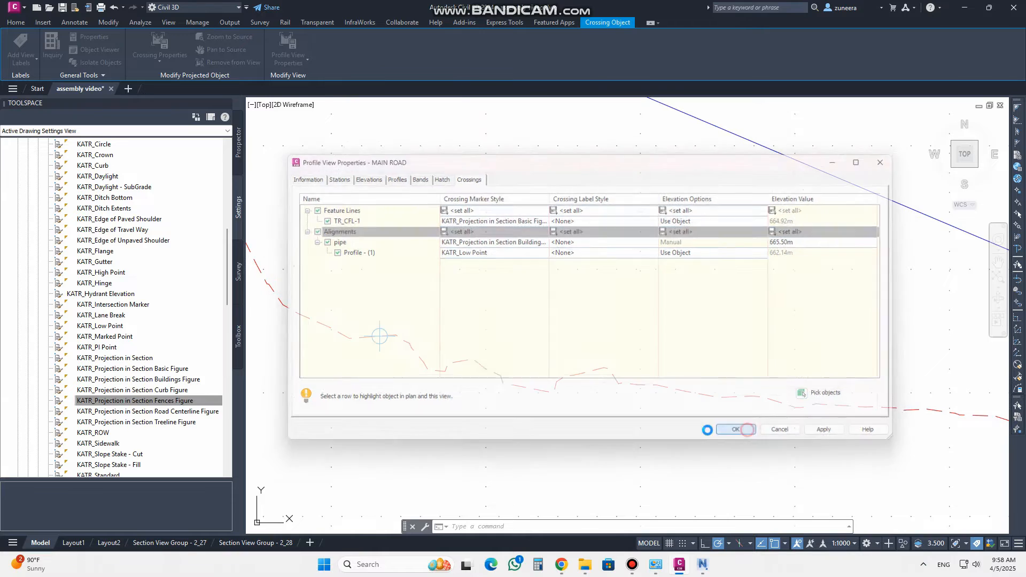
Examine the pipe and feature line crossing markers at both ends of the Main Road profile
middle_click_drag(686, 307, 532, 285)
scroll(664, 325, "up", 5)
scroll(690, 355, "down", 5)
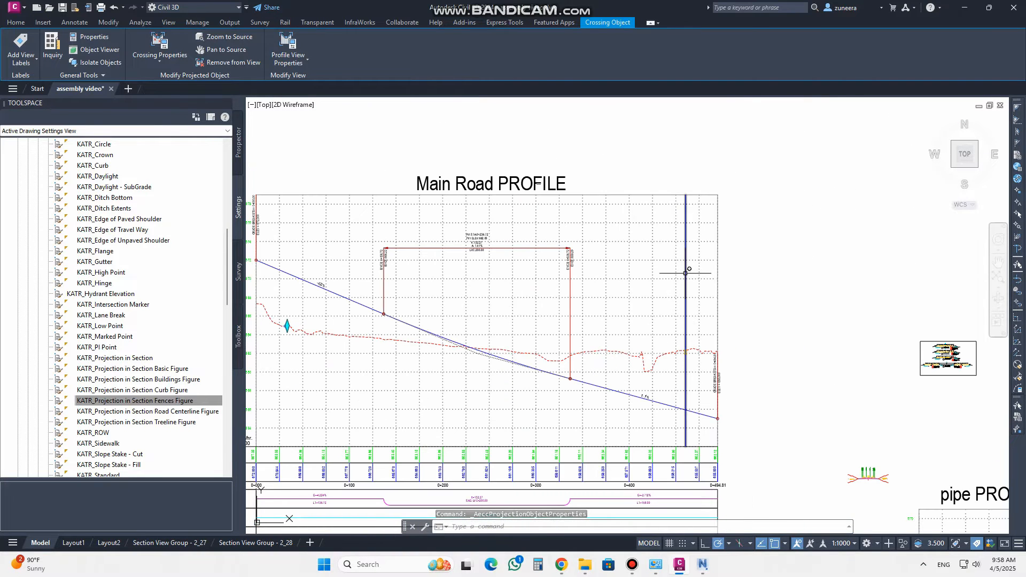
scroll(681, 270, "up", 6)
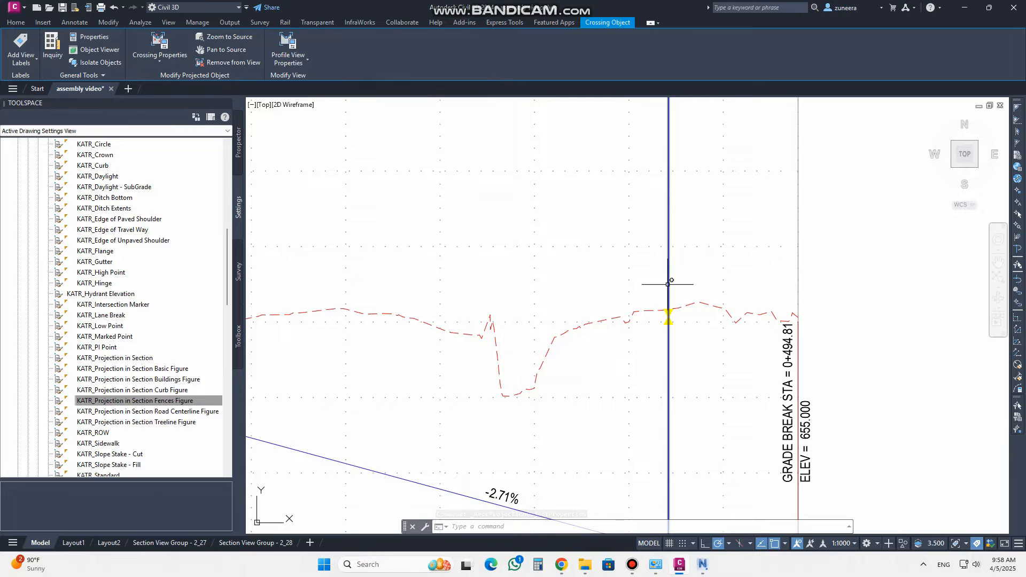
scroll(672, 284, "up", 5)
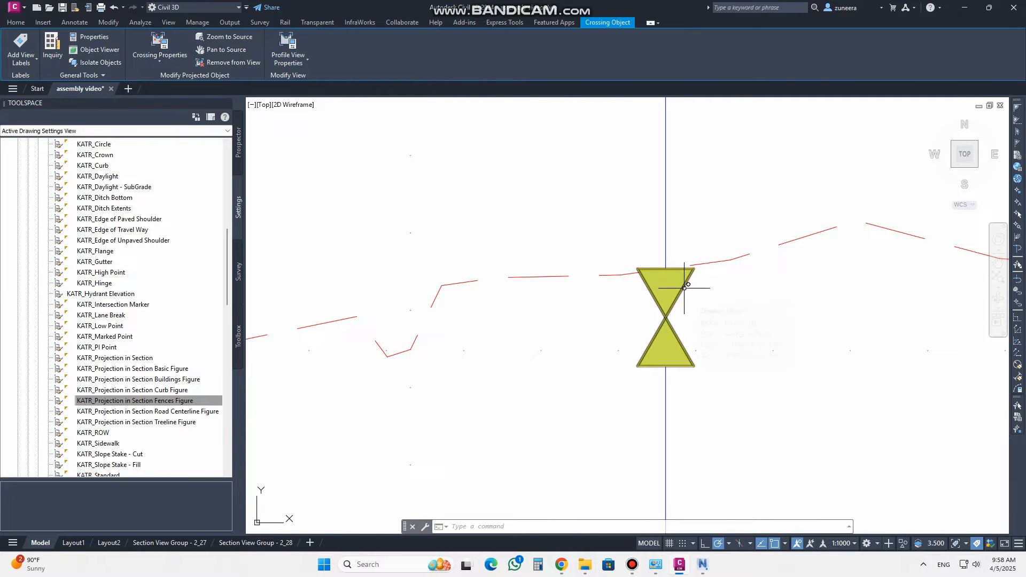
scroll(685, 287, "down", 8)
scroll(574, 362, "up", 6)
scroll(574, 362, "up", 3)
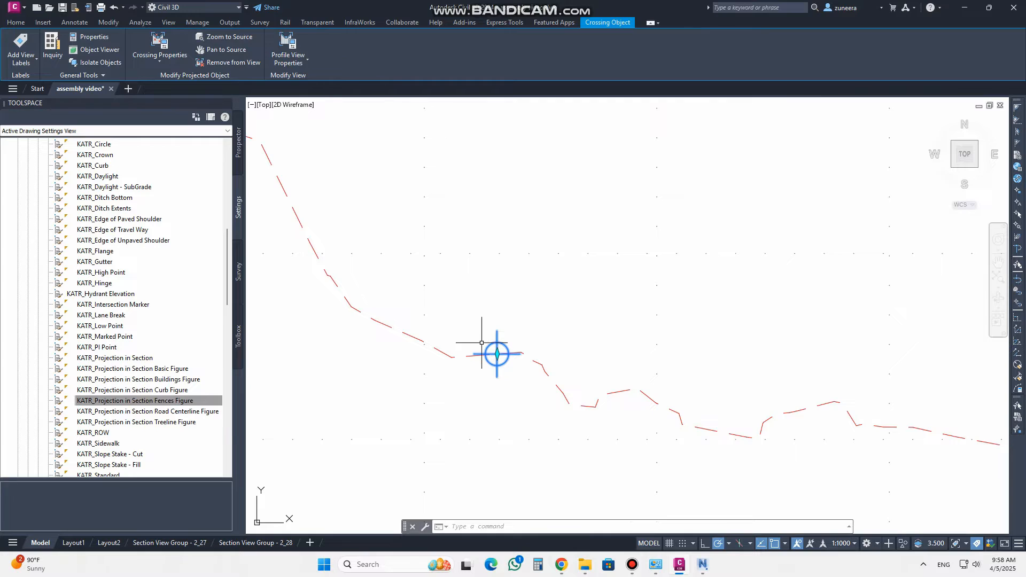
Review the marker settings of the feature line crossing's style, KATR_Projection in Section Basic Figure, and dismiss them without changes
scroll(465, 342, "down", 3)
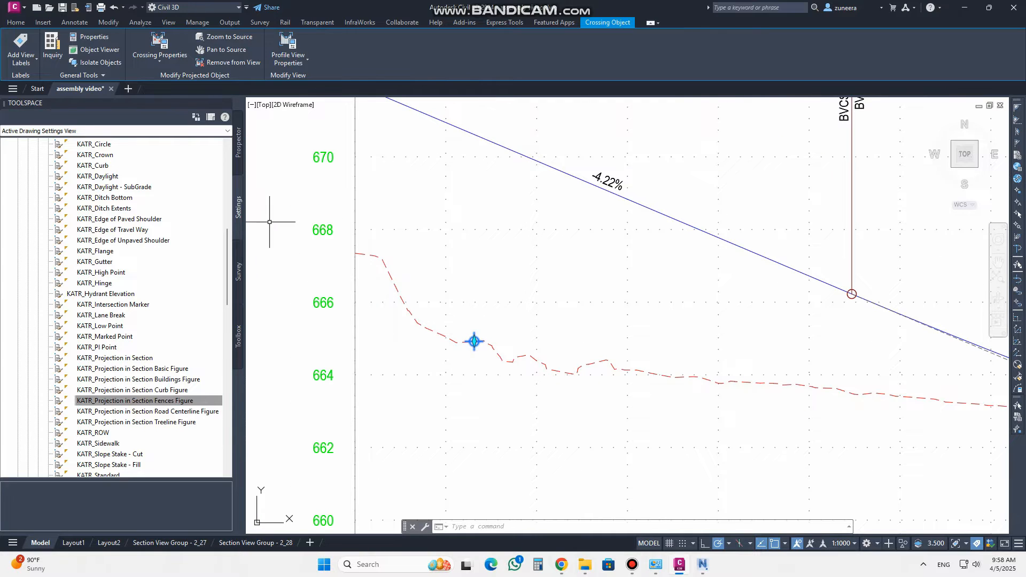
scroll(475, 345, "up", 3)
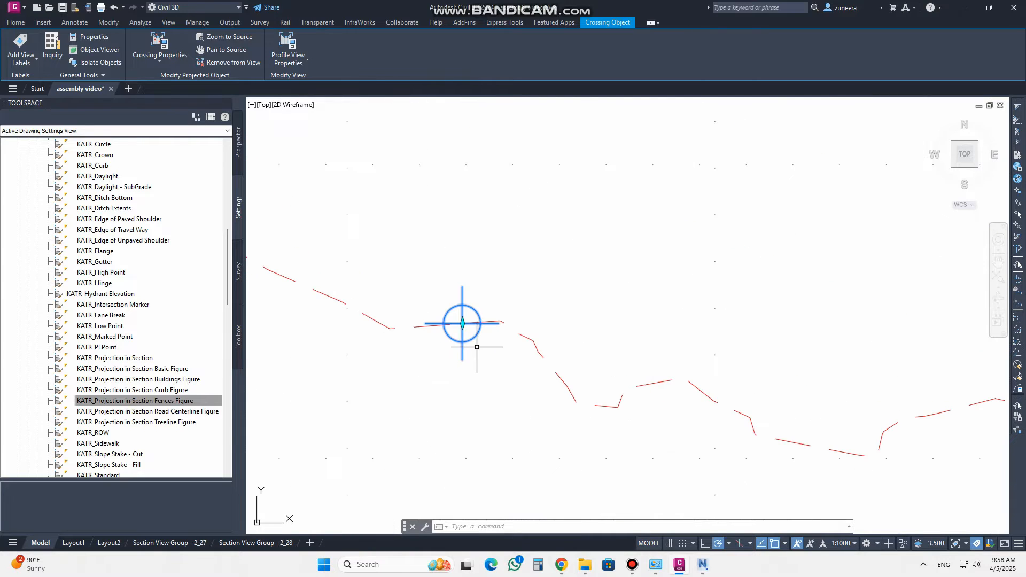
left_click(475, 310)
right_click(475, 309)
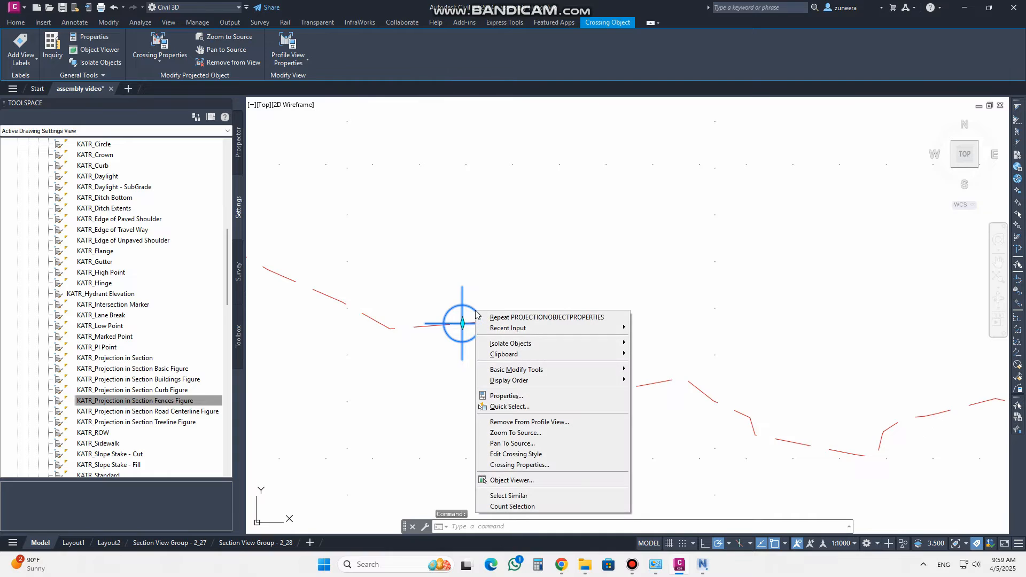
left_click(487, 292)
left_click(482, 290)
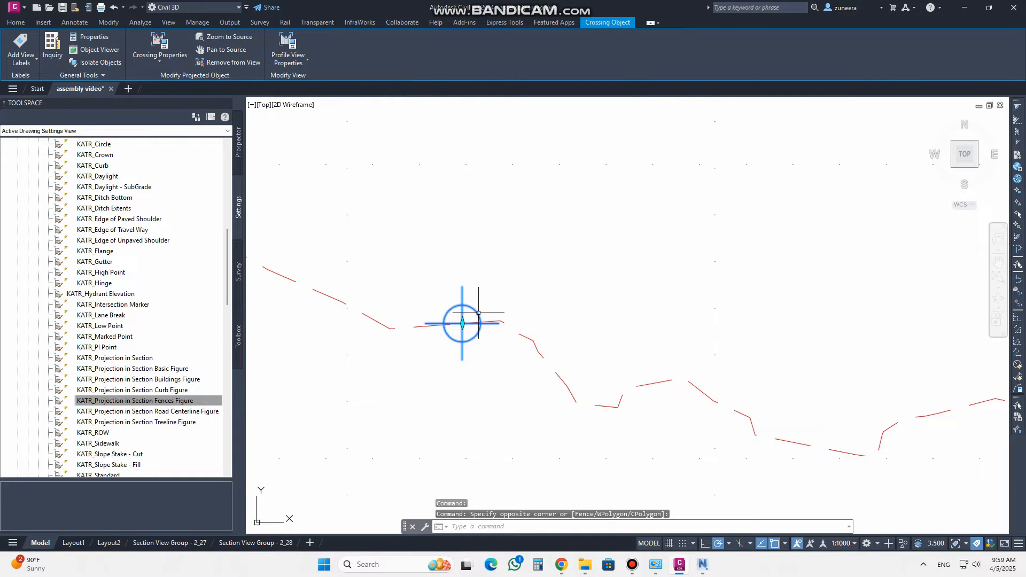
right_click(478, 314)
left_click(526, 457)
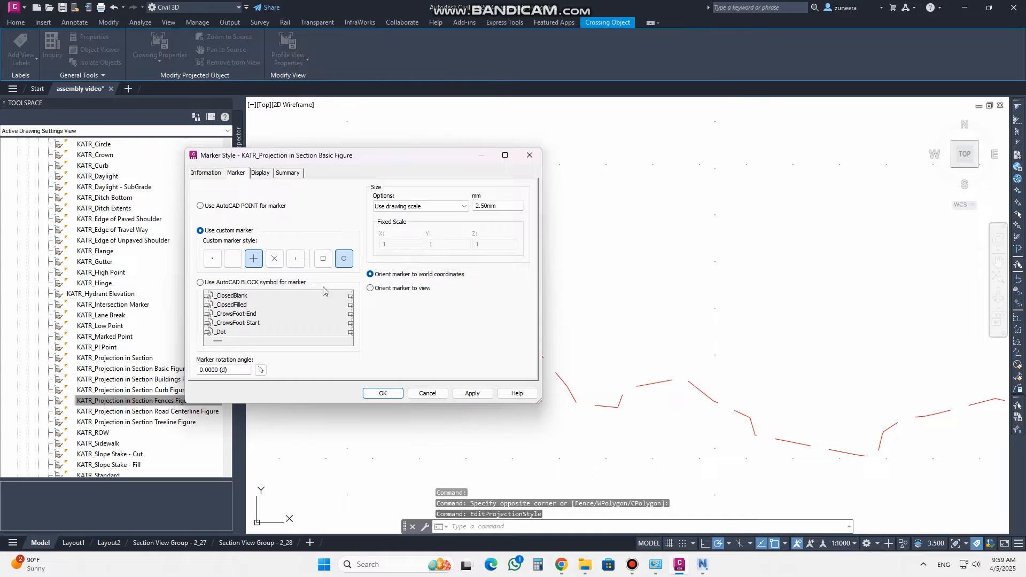
left_click(428, 393)
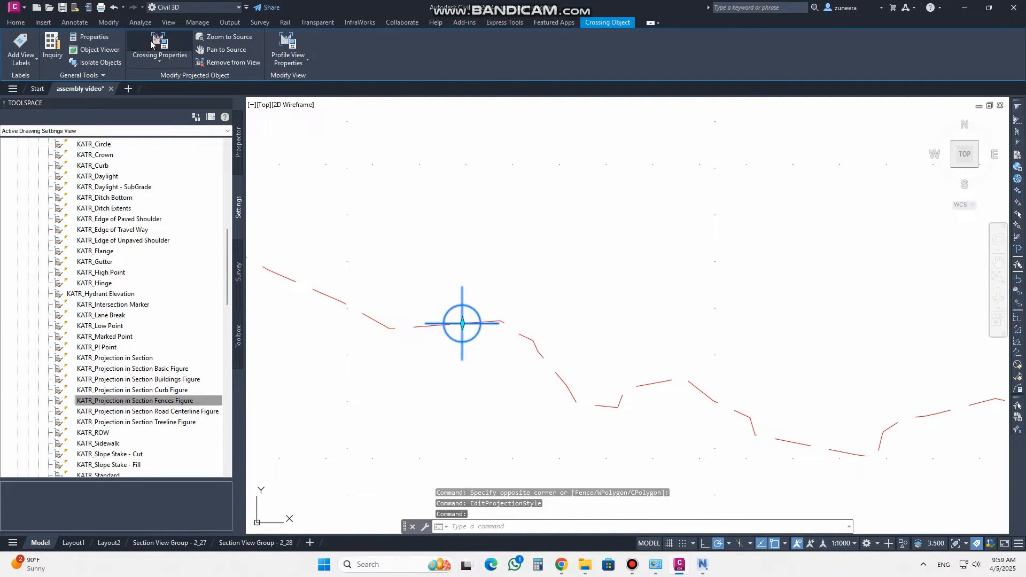
Open the crossing properties of the MAIN ROAD profile view and set the crossing marker style of all feature lines to Standard
left_click(153, 43)
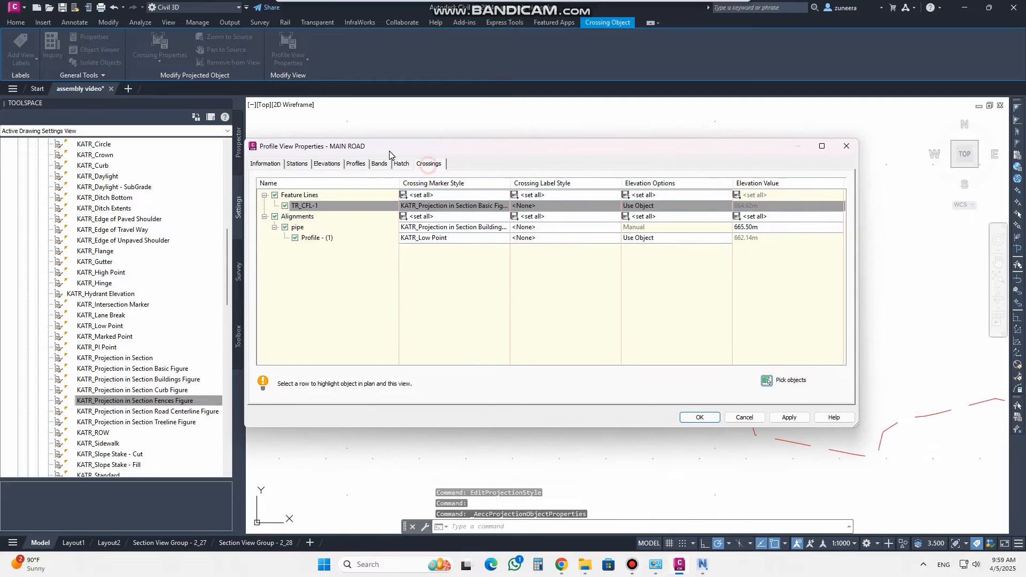
left_click(429, 195)
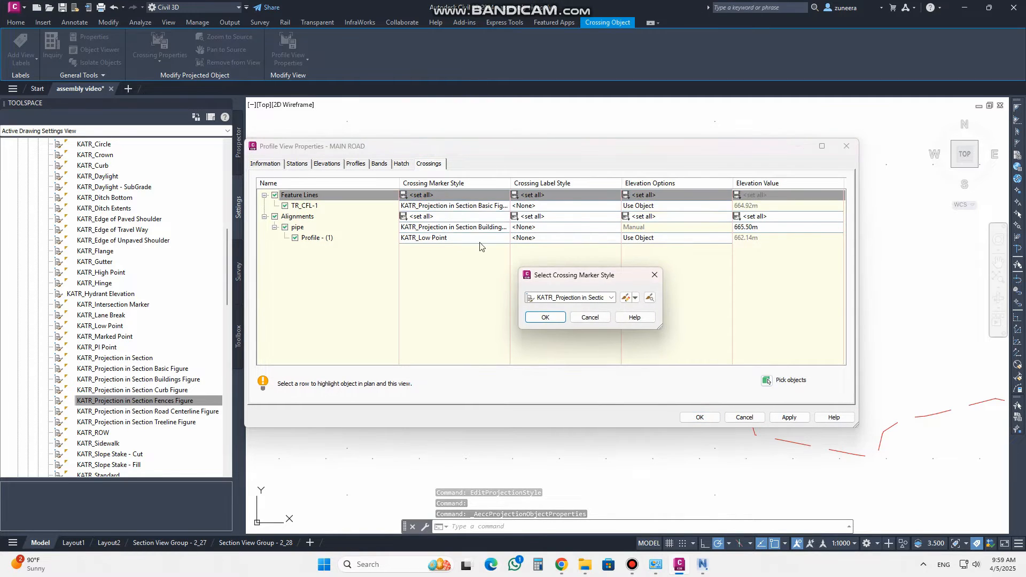
left_click(546, 295)
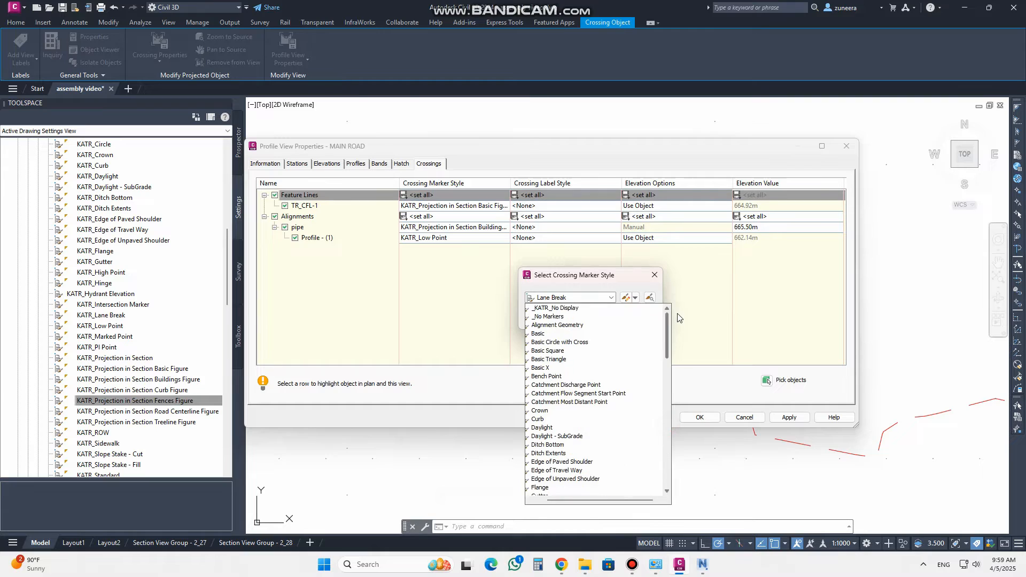
left_click(591, 310)
left_click(611, 298)
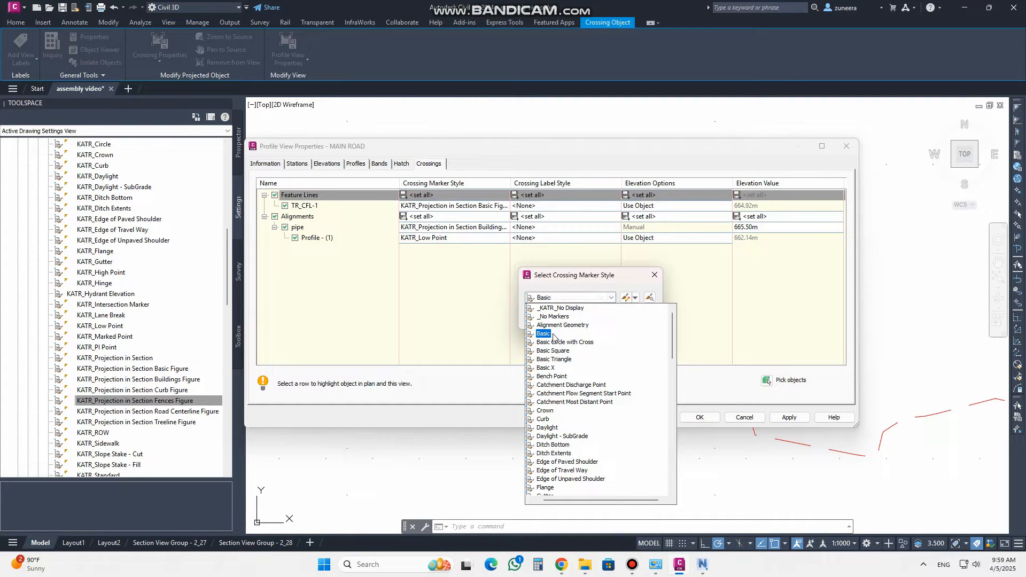
left_click_drag(672, 357, 670, 486)
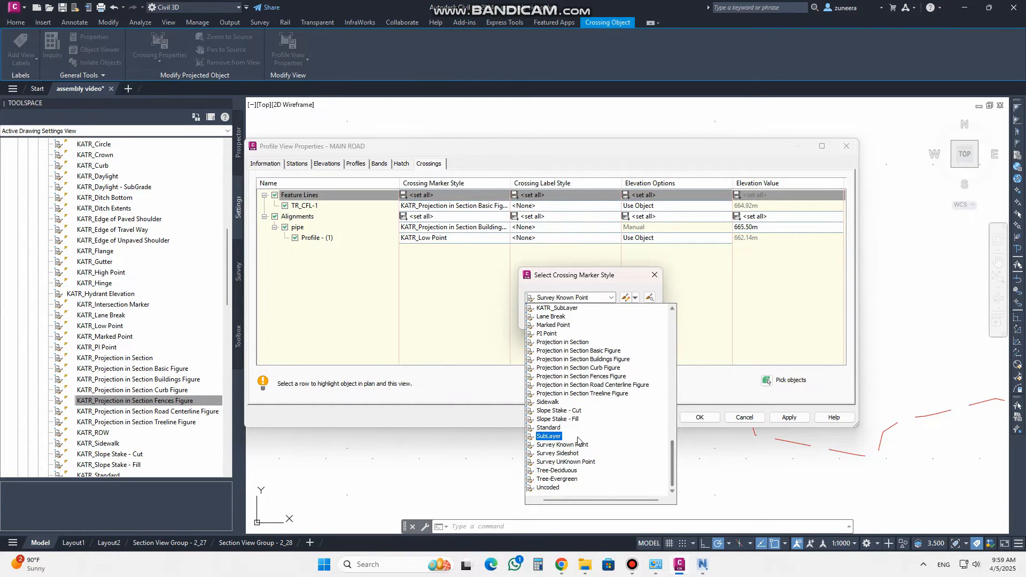
left_click(549, 428)
left_click(545, 318)
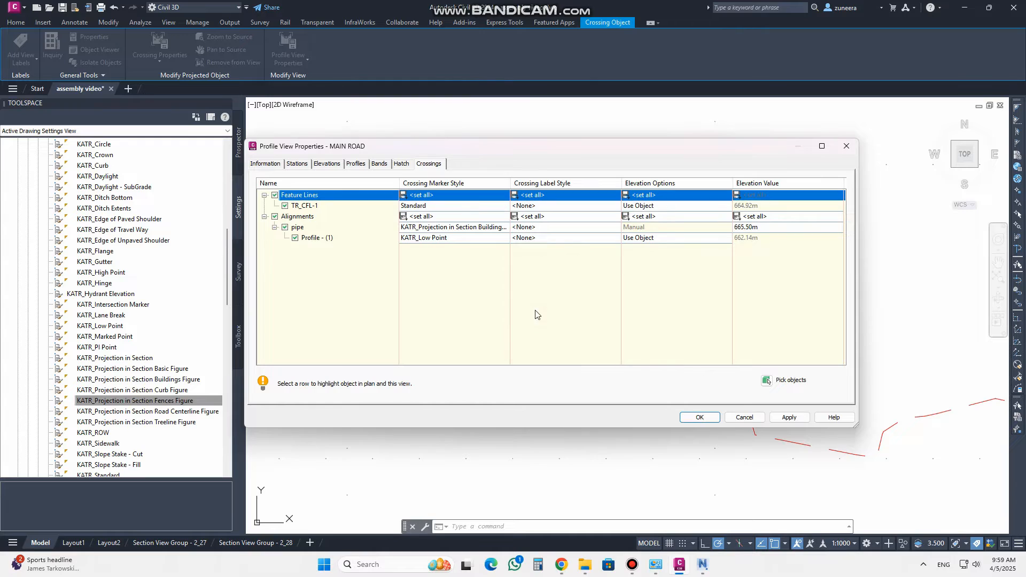
Set the crossing marker style of all alignments to Standard and apply the crossing settings to the MAIN ROAD profile view
left_click(431, 217)
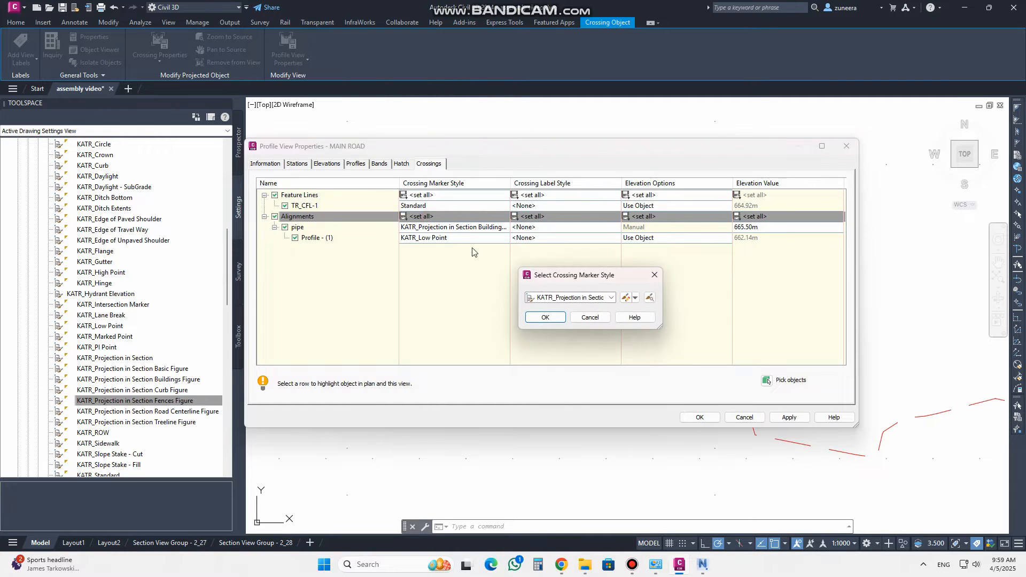
left_click(554, 294)
key("s")
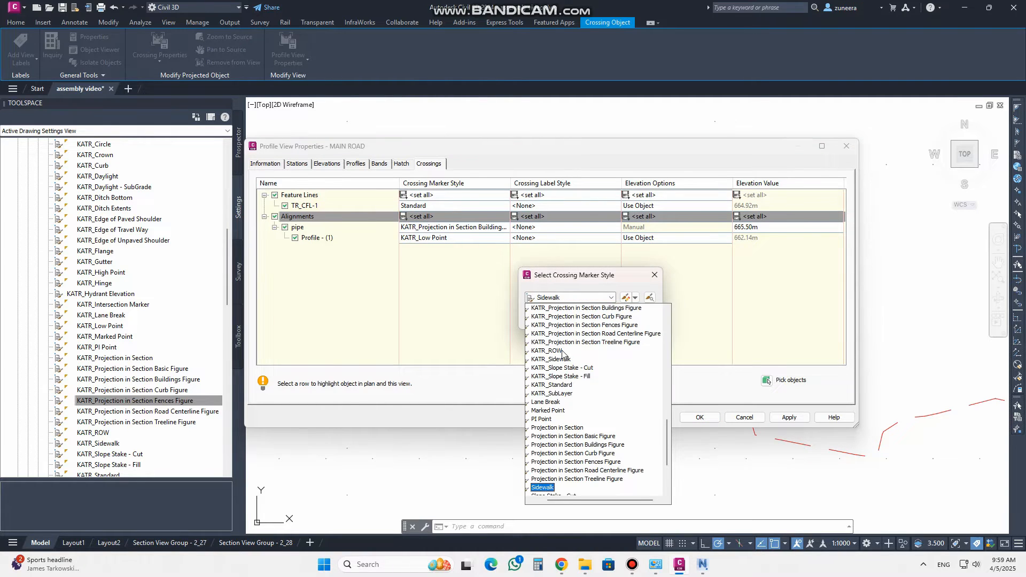
scroll(563, 353, "down", 2)
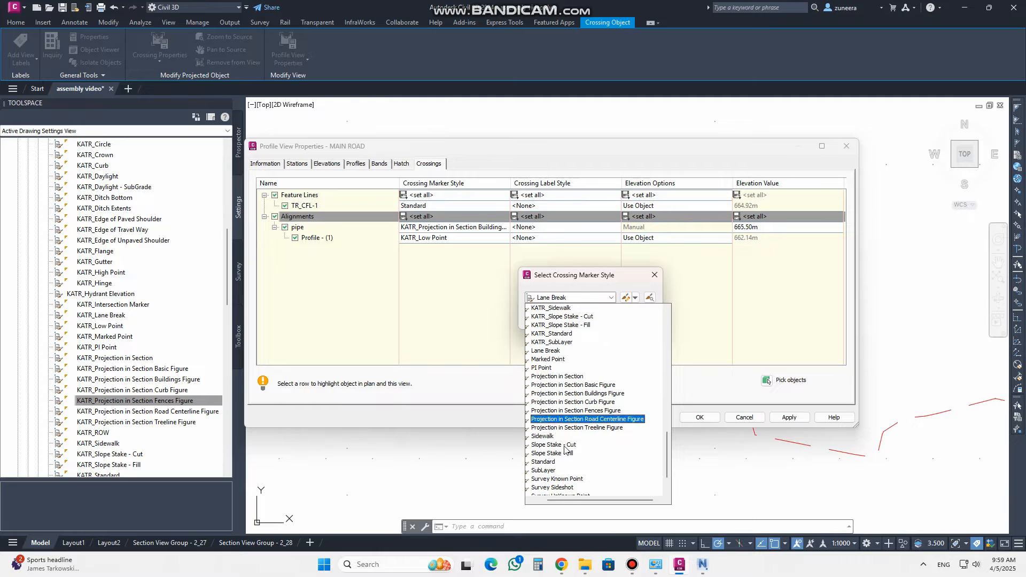
left_click(544, 462)
left_click(546, 318)
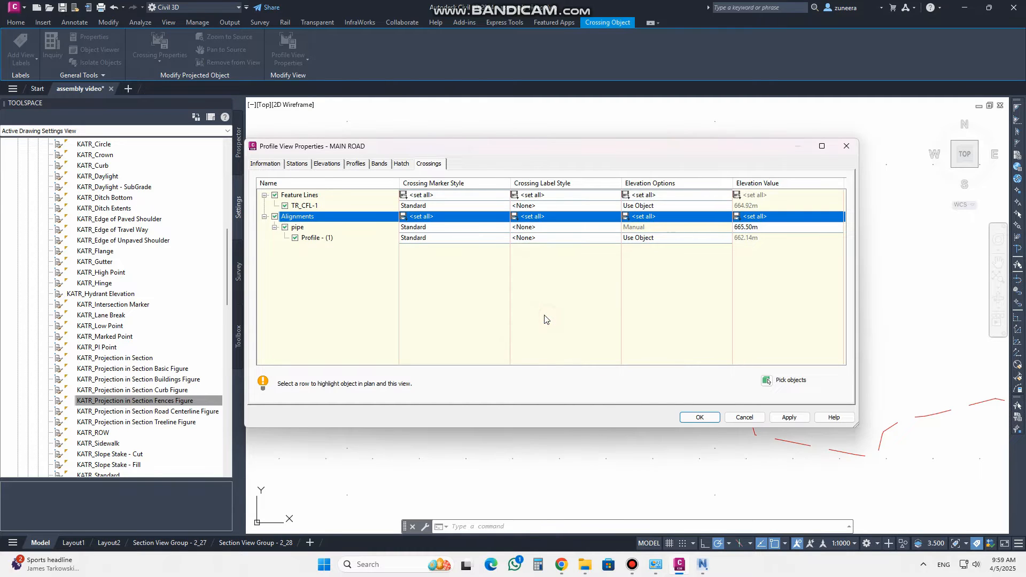
left_click(790, 417)
left_click(700, 418)
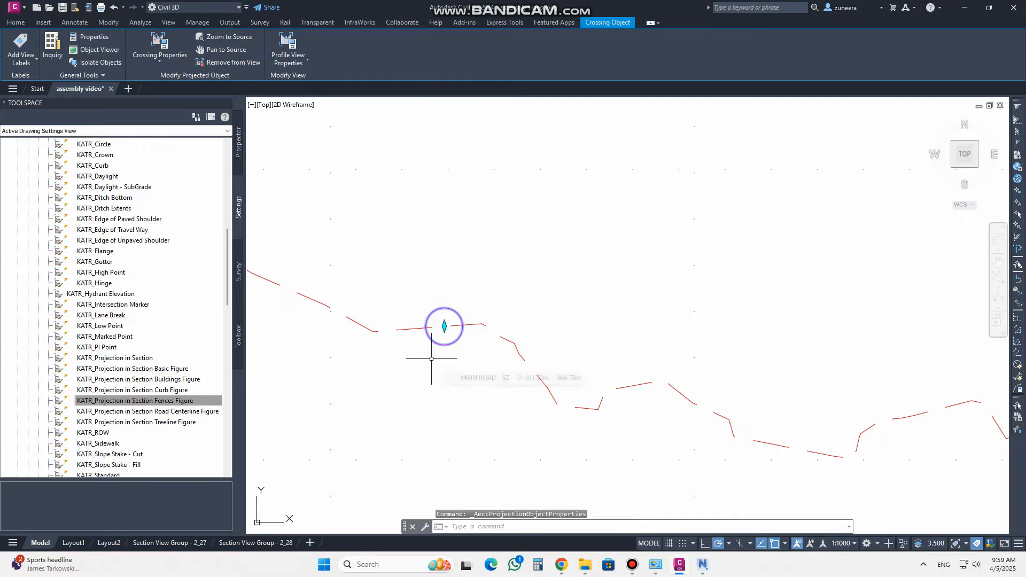
Deselect the crossing and examine the pipe and feature line crossing markers along the existing ground line of the Main Road profile
key("Escape")
scroll(425, 358, "down", 6)
scroll(662, 314, "up", 4)
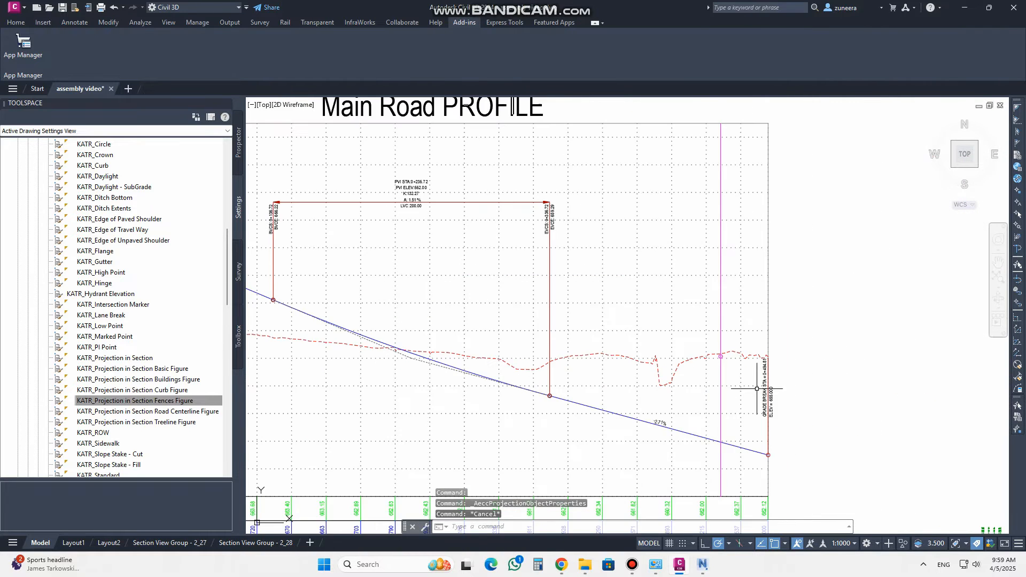
scroll(662, 314, "up", 2)
scroll(666, 305, "down", 3)
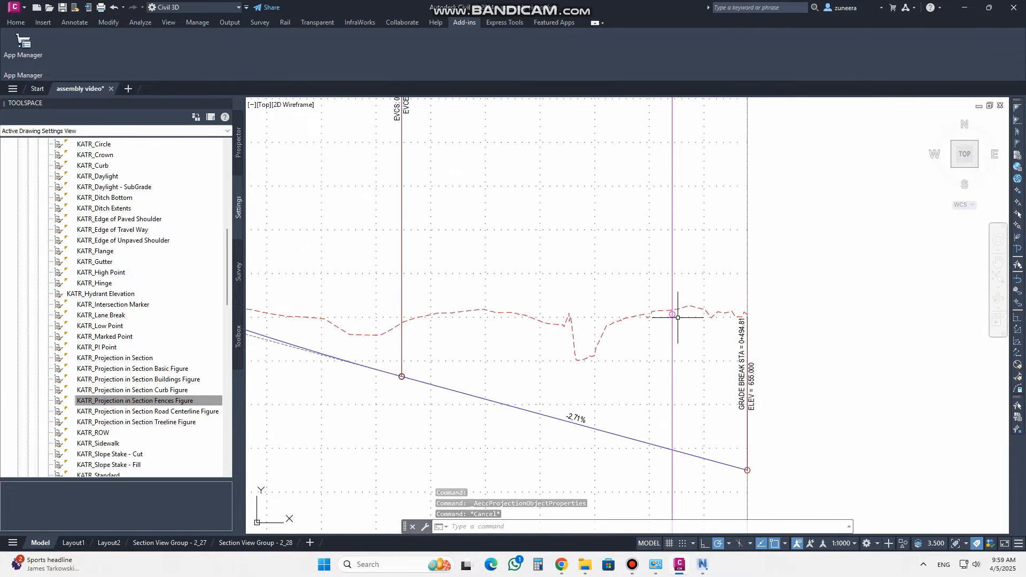
scroll(684, 327, "down", 5)
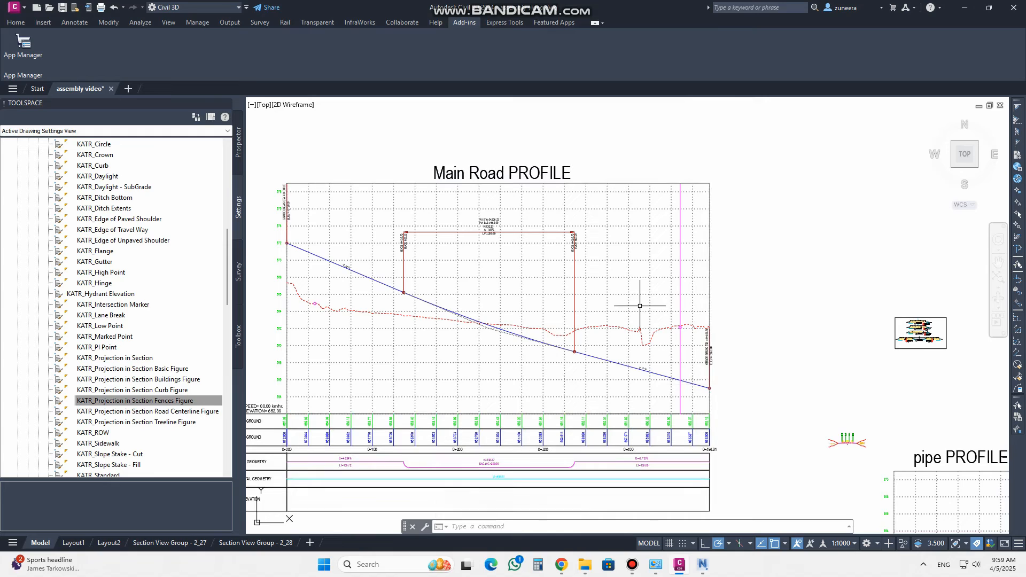
scroll(293, 307, "up", 6)
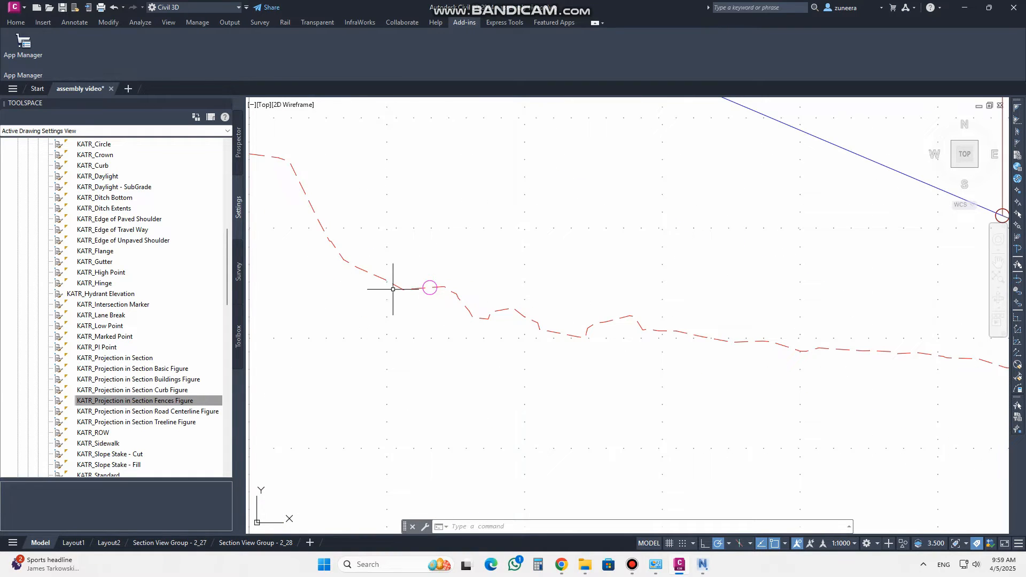
middle_click_drag(422, 259, 431, 307)
scroll(383, 315, "down", 2)
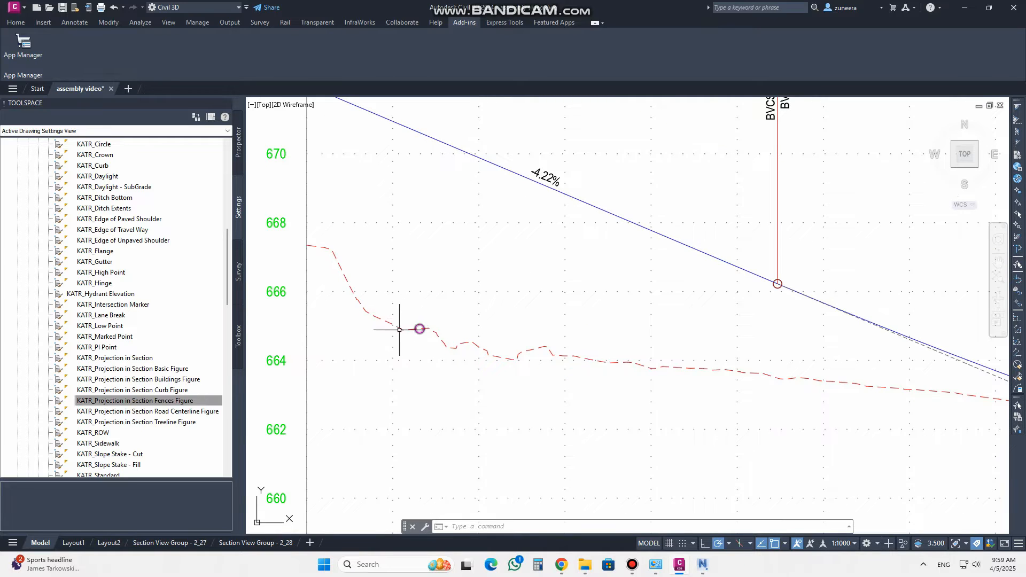
scroll(394, 324, "down", 5)
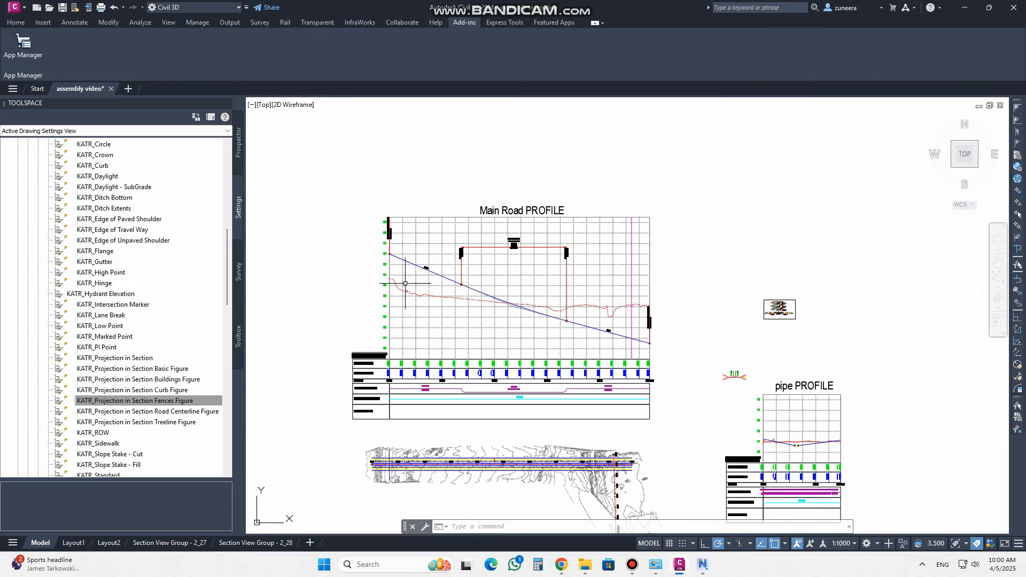
Compare where feature line TR_CFL-1 and the pipe alignment cross the road in plan with their markers in the Main Road profile
scroll(395, 453, "up", 5)
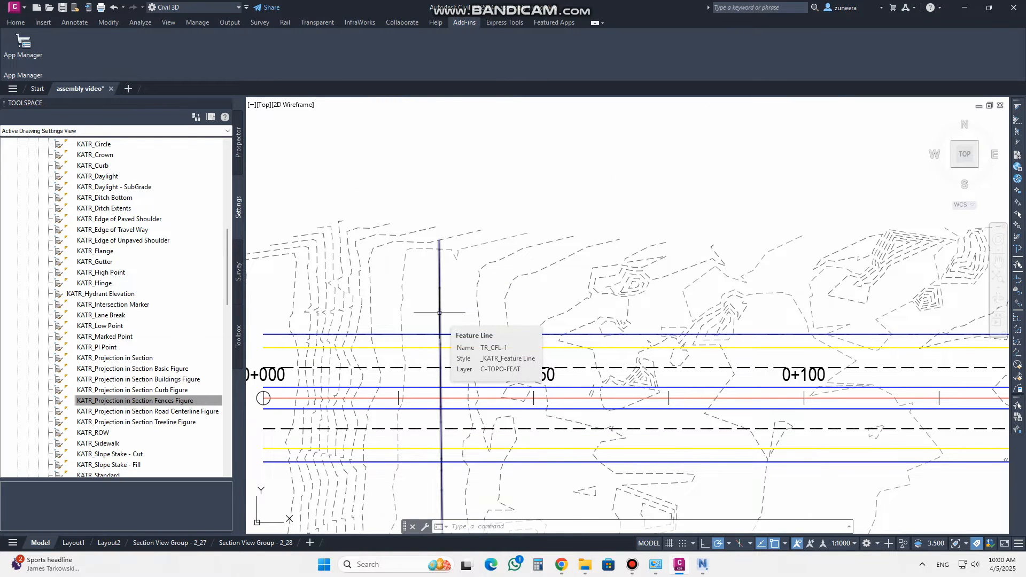
scroll(440, 313, "down", 5)
scroll(664, 156, "up", 6)
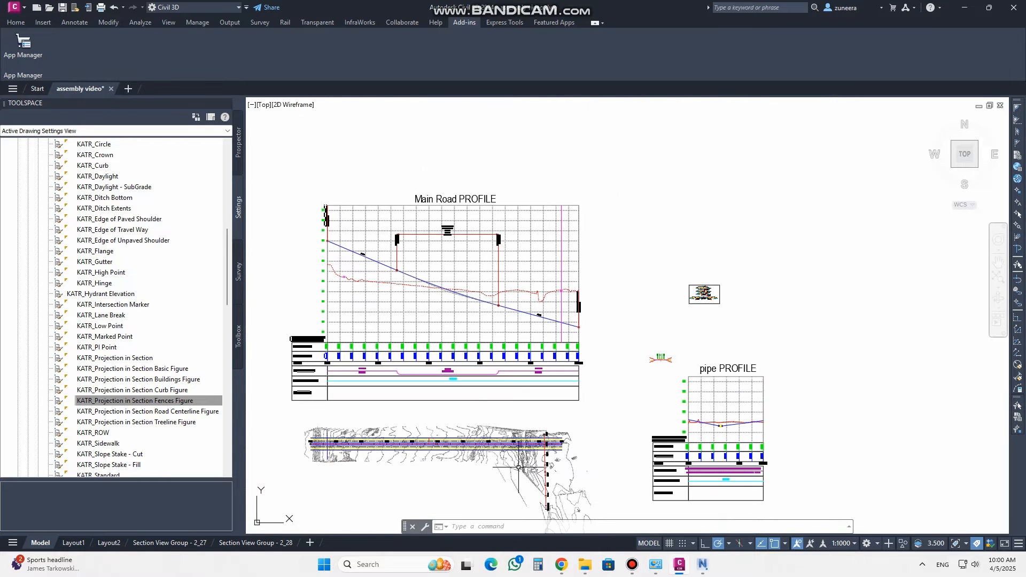
scroll(518, 465, "up", 3)
scroll(610, 371, "down", 2)
scroll(610, 371, "down", 2)
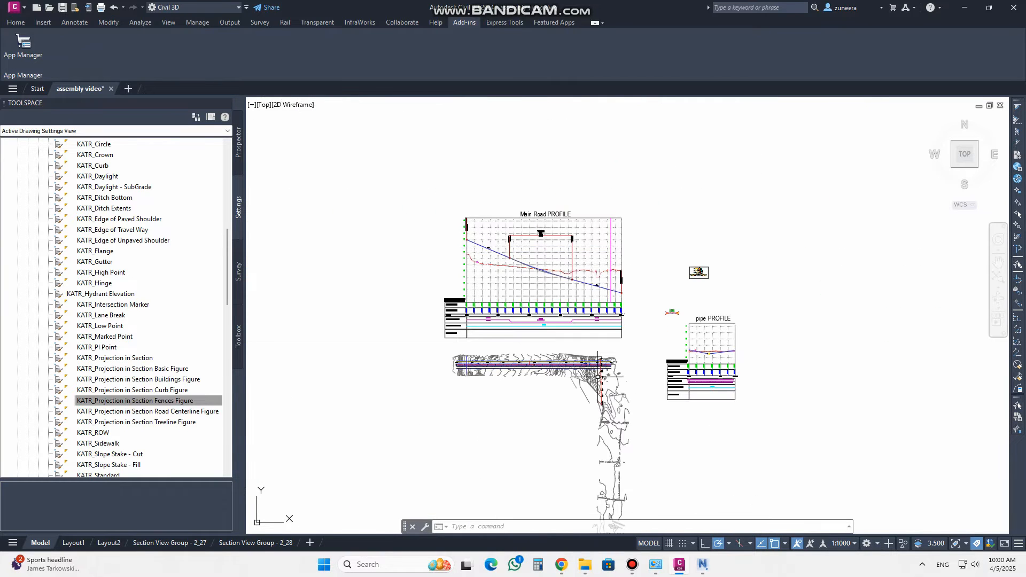
scroll(561, 249, "up", 3)
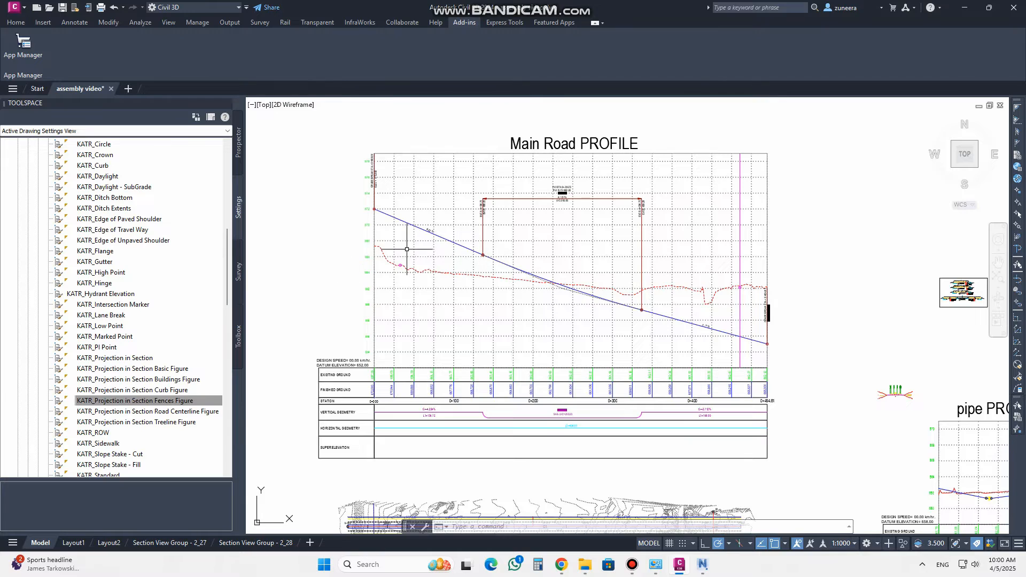
scroll(429, 256, "up", 2)
mouse_move(379, 262)
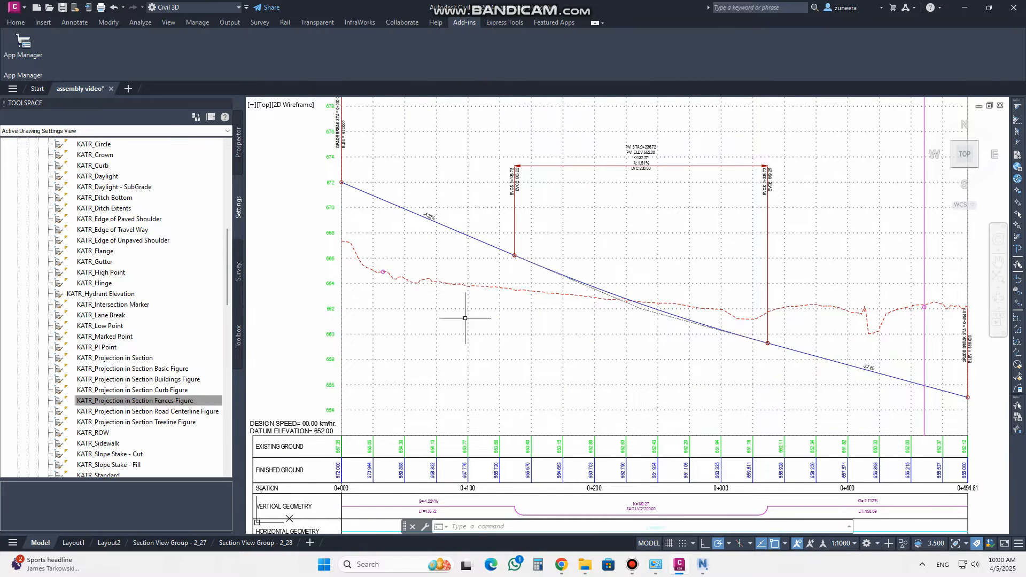
Create a new marker style under the multipurpose styles and name it (marker)Featurline
scroll(49, 183, "up", 10)
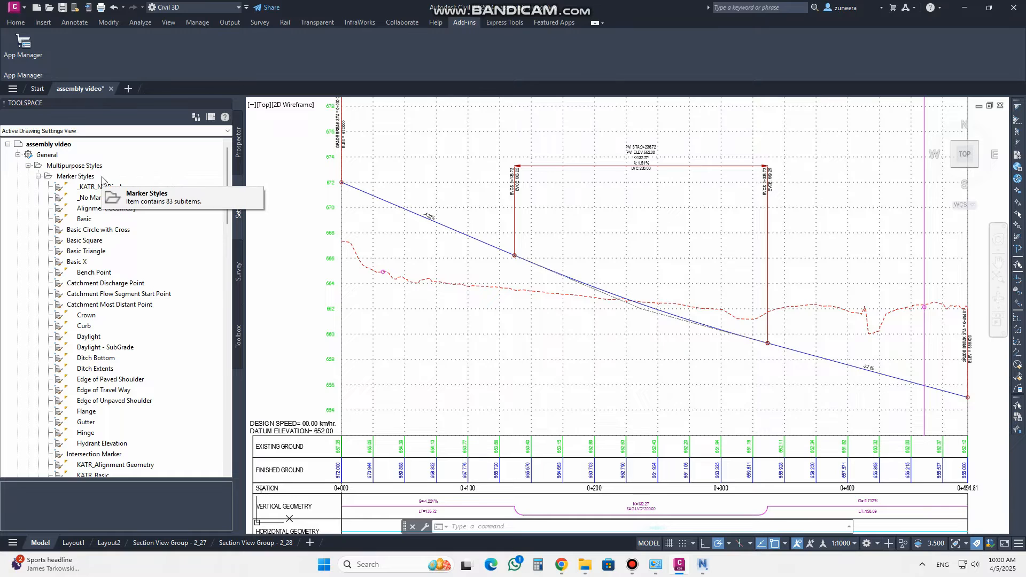
left_click(78, 167)
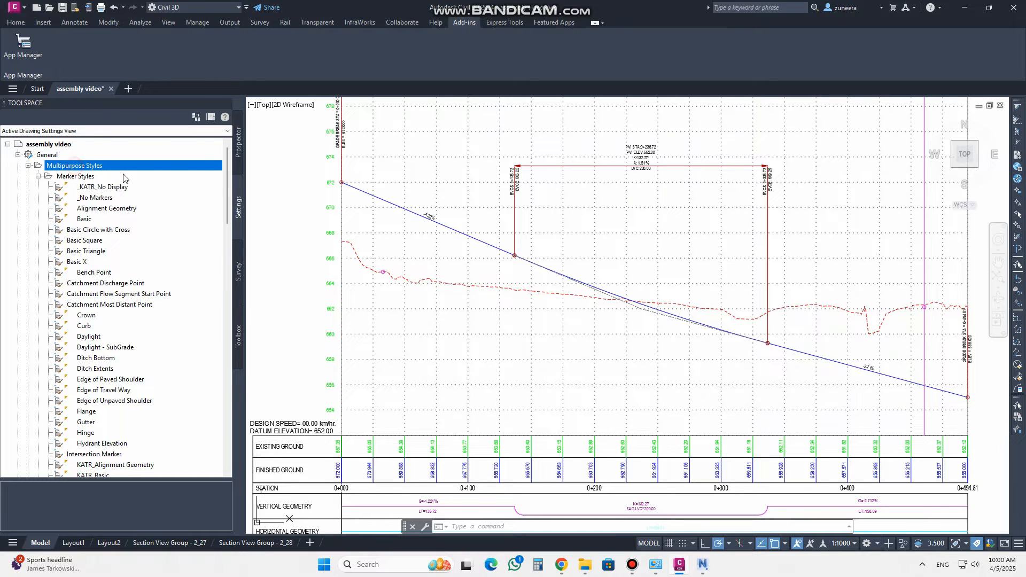
left_click(67, 178)
right_click(74, 181)
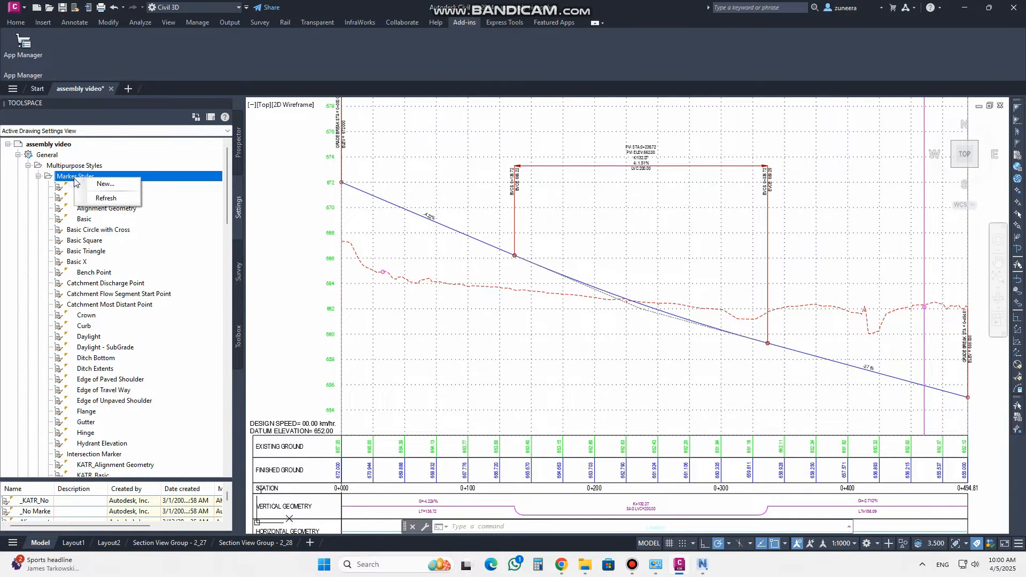
left_click(109, 185)
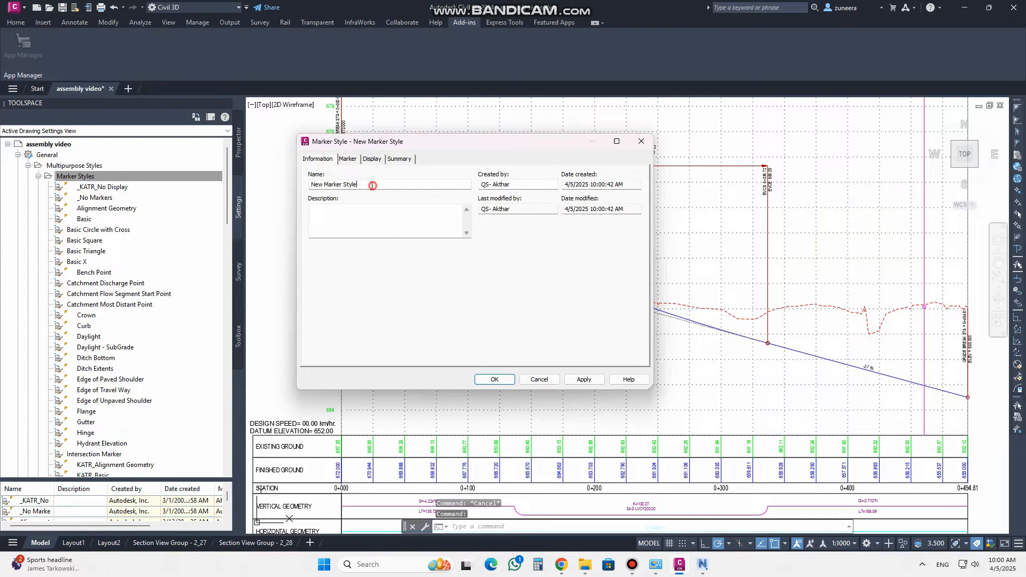
left_click_drag(372, 185, 305, 188)
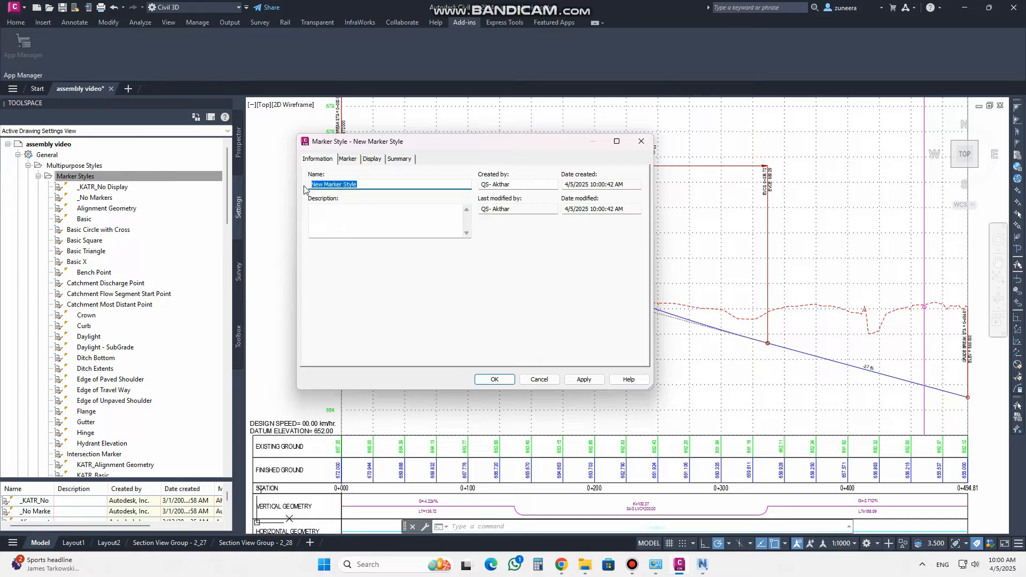
type("(marke")
Set the (marker)Featurline style's custom marker to an X combined with a circle
left_click(348, 159)
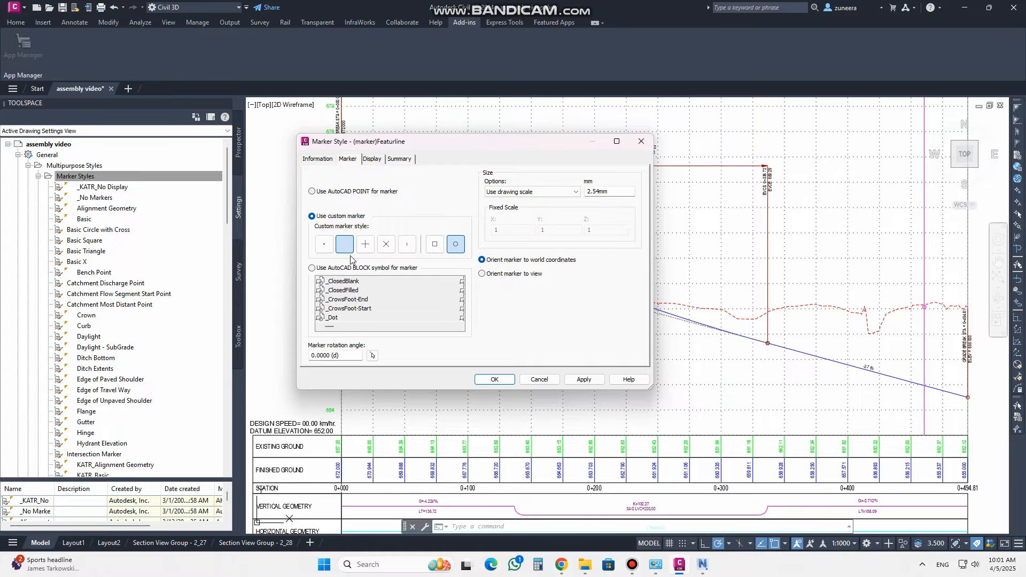
left_click(455, 247)
left_click(386, 244)
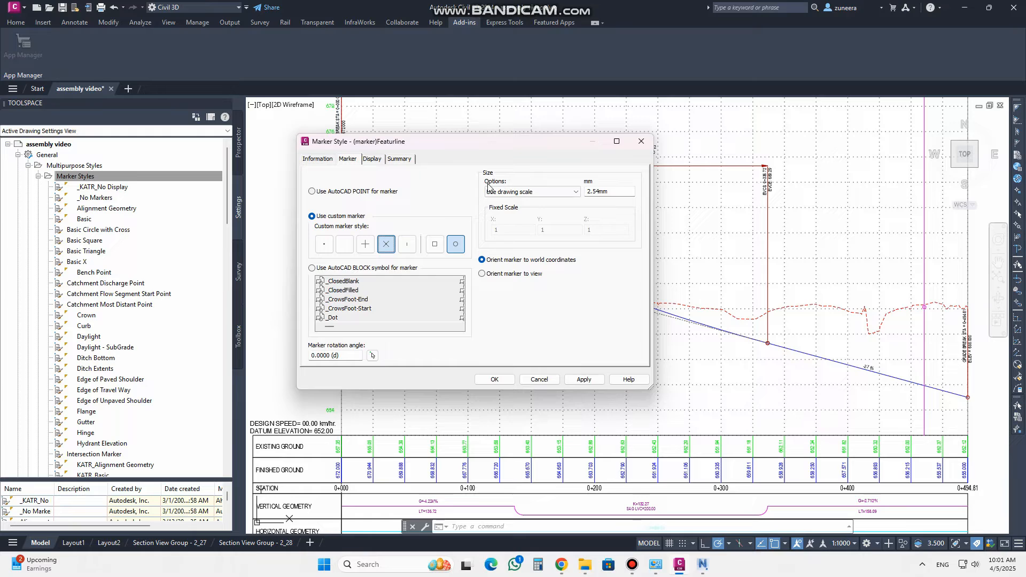
Review the marker size options and the plan view colour of the (marker)Featurline style without changing them
left_click(574, 193)
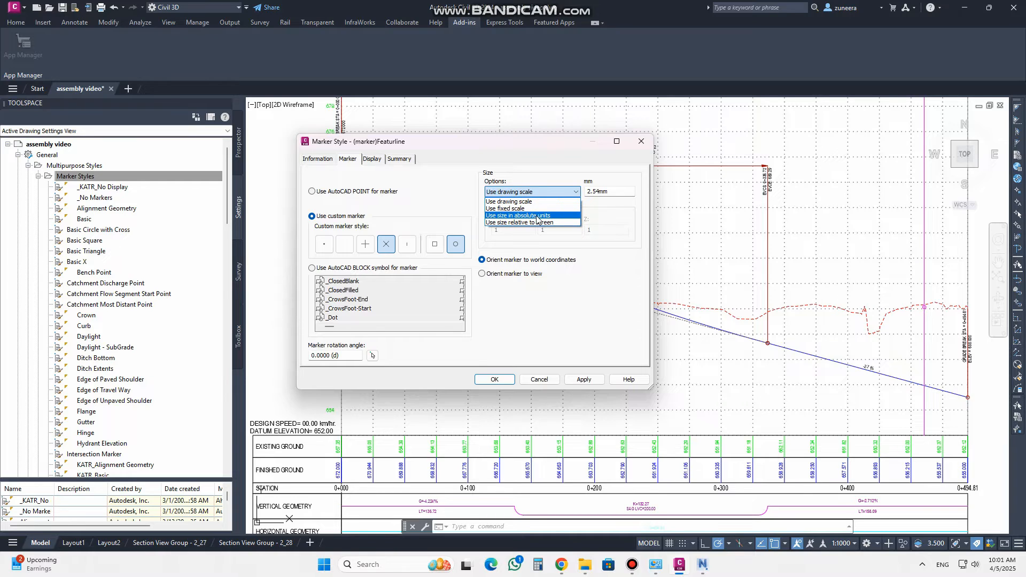
left_click(534, 172)
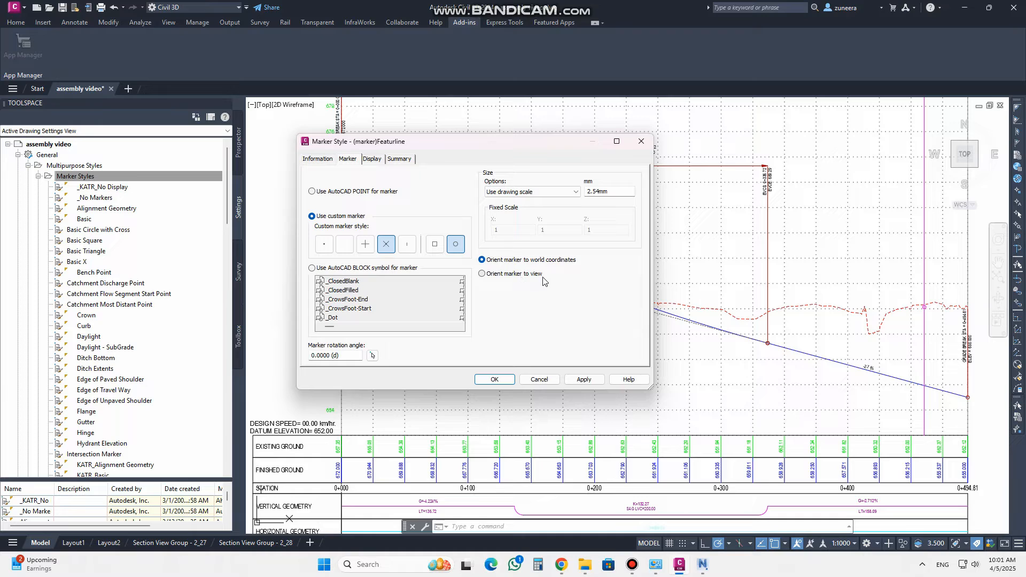
left_click(366, 162)
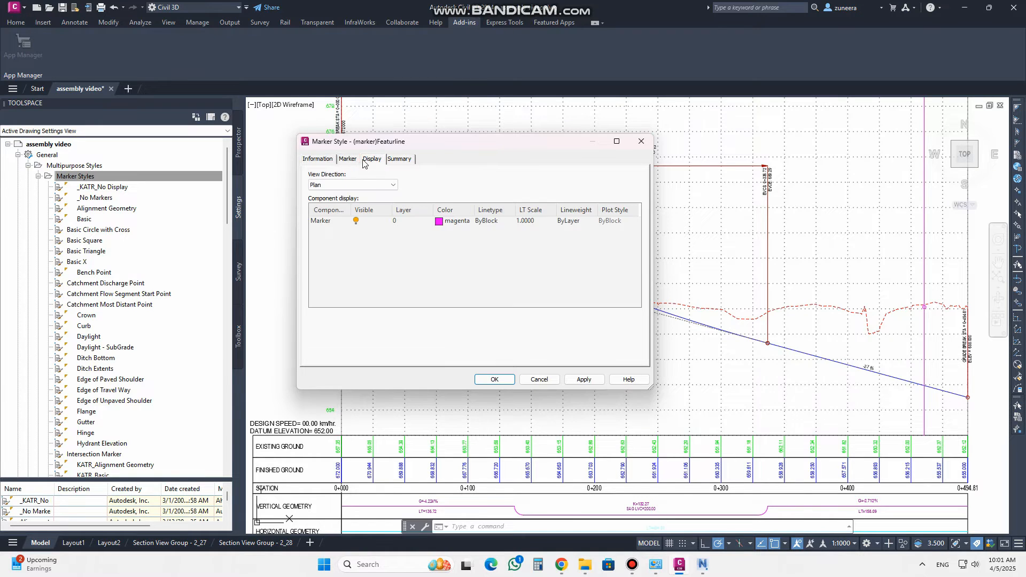
left_click(440, 221)
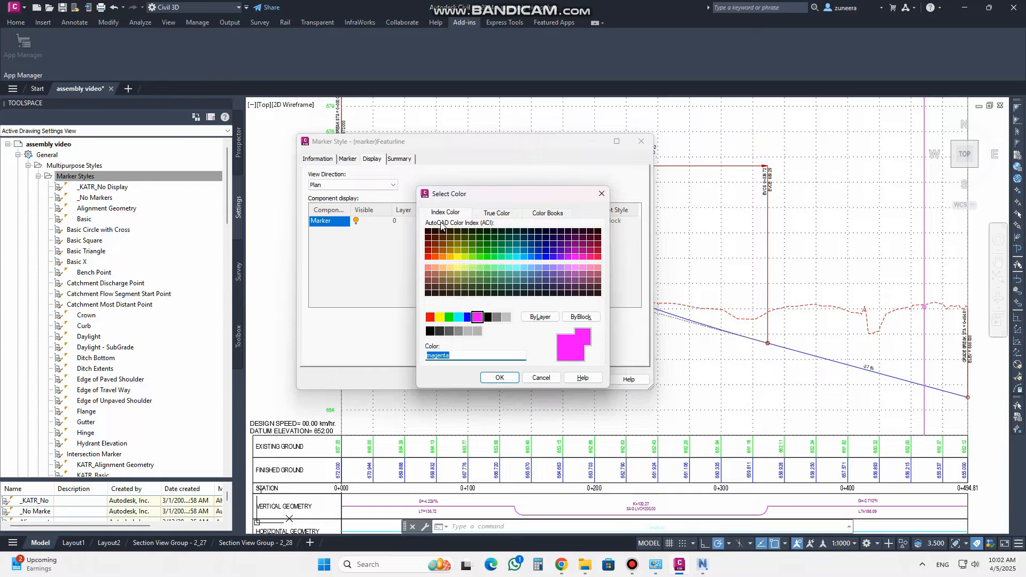
left_click(602, 194)
Show the style's display settings for the Profile view direction and widen the dialog and Component Type column
left_click(346, 185)
left_click(334, 211)
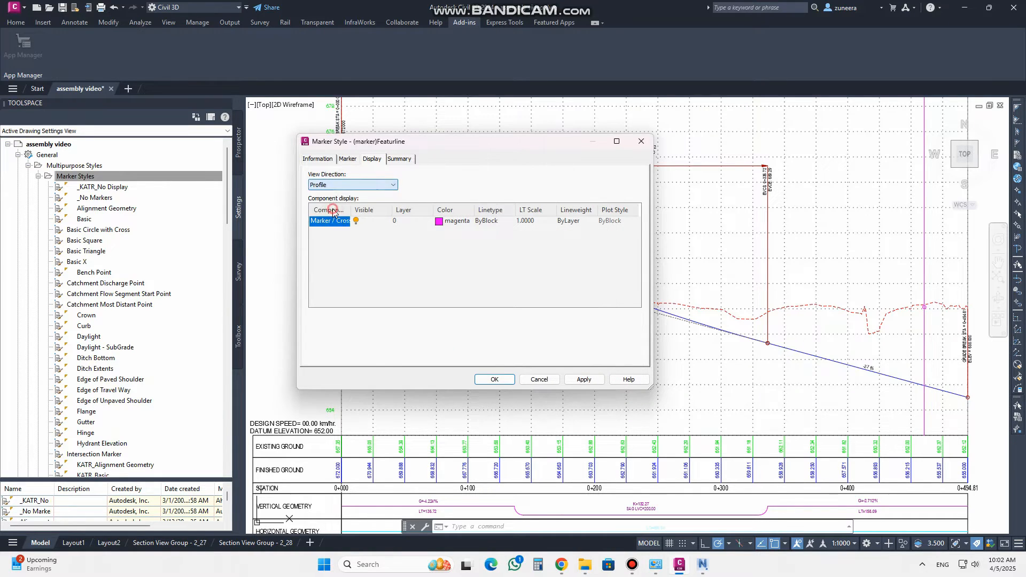
left_click_drag(652, 388, 855, 422)
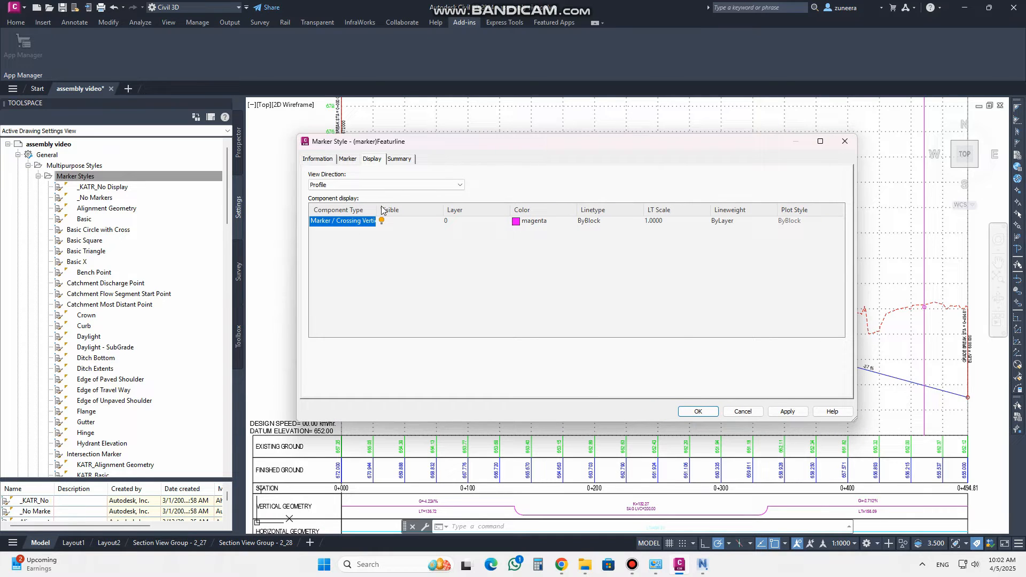
mouse_move(376, 207)
left_mouse_down()
mouse_move(447, 209)
mouse_move(436, 209)
left_mouse_up()
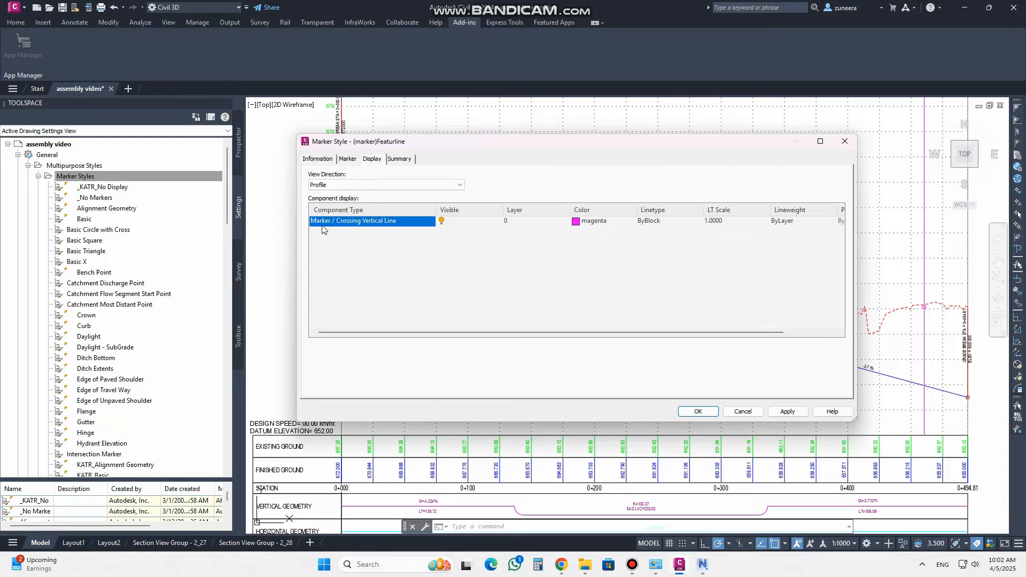
Set the profile Marker / Crossing Vertical Line colour to white
left_click(576, 225)
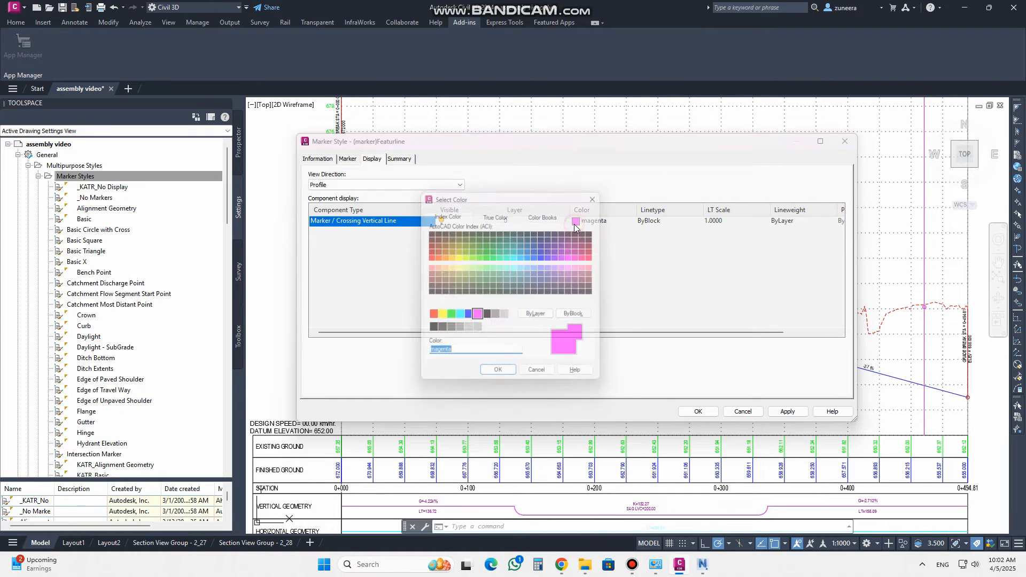
left_click(487, 317)
left_click(499, 377)
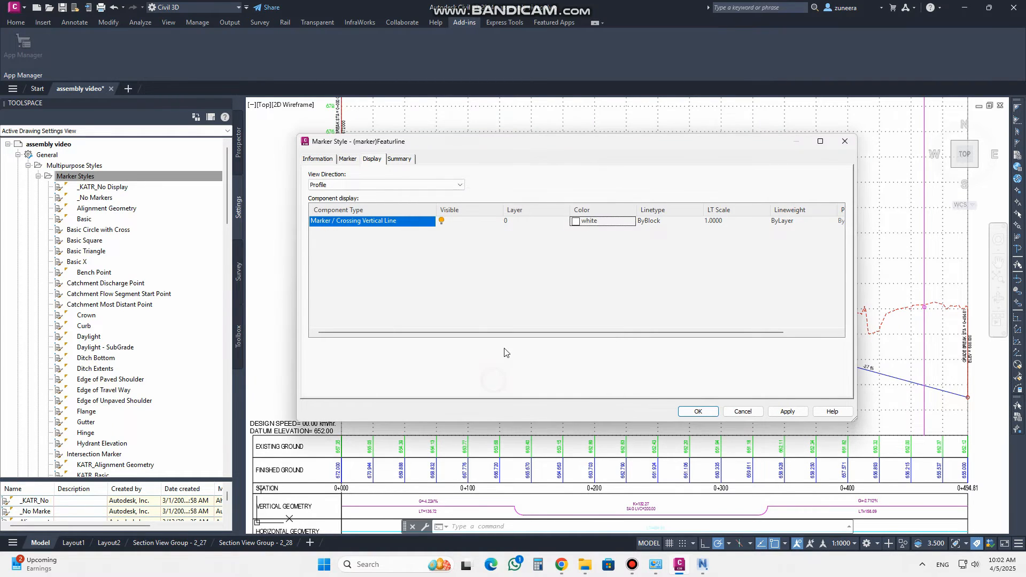
Set the colour of the profile Marker / Crossing Vertical Line component to index colour 165
left_click(579, 225)
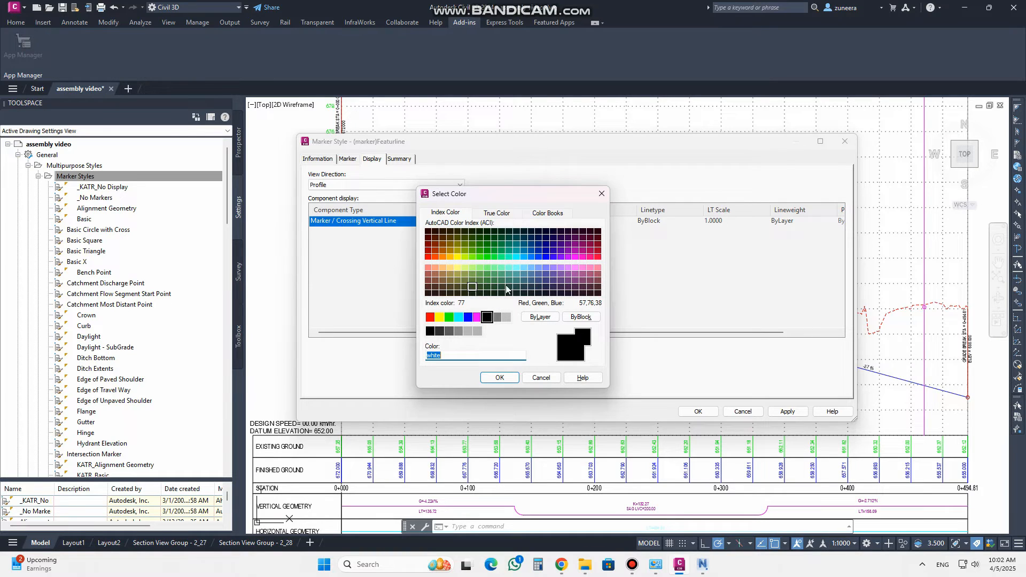
left_click(539, 284)
left_click(499, 377)
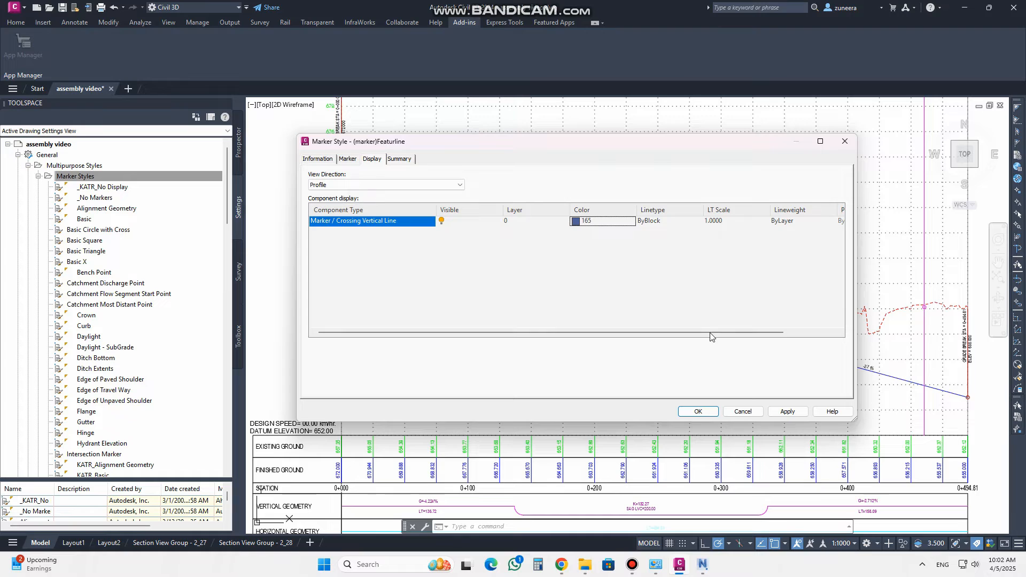
Check the lineweight choices and summary of the (marker)Featurline style, leave the lineweight at ByLayer and save the style
left_click_drag(713, 332, 796, 327)
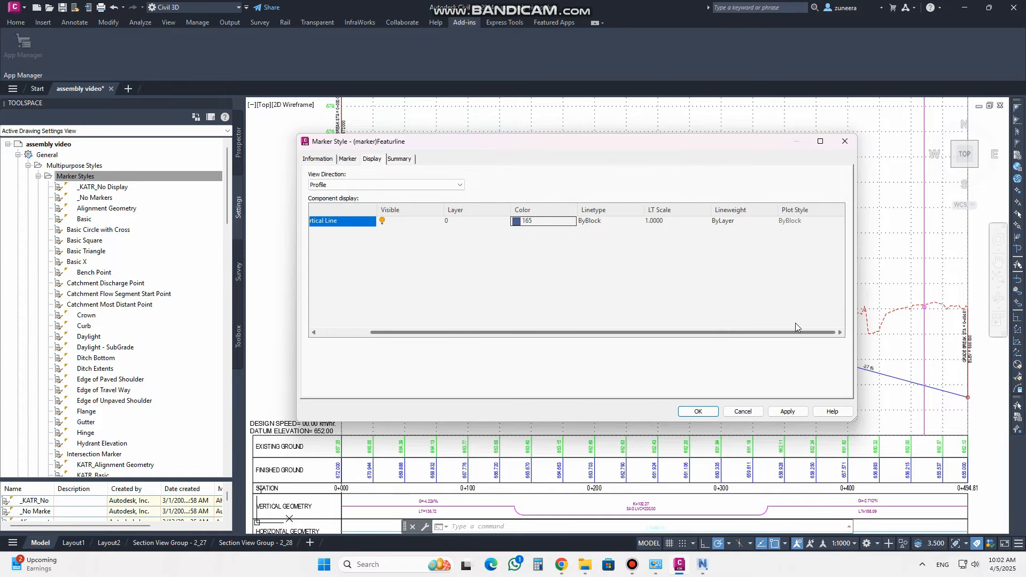
left_click(737, 224)
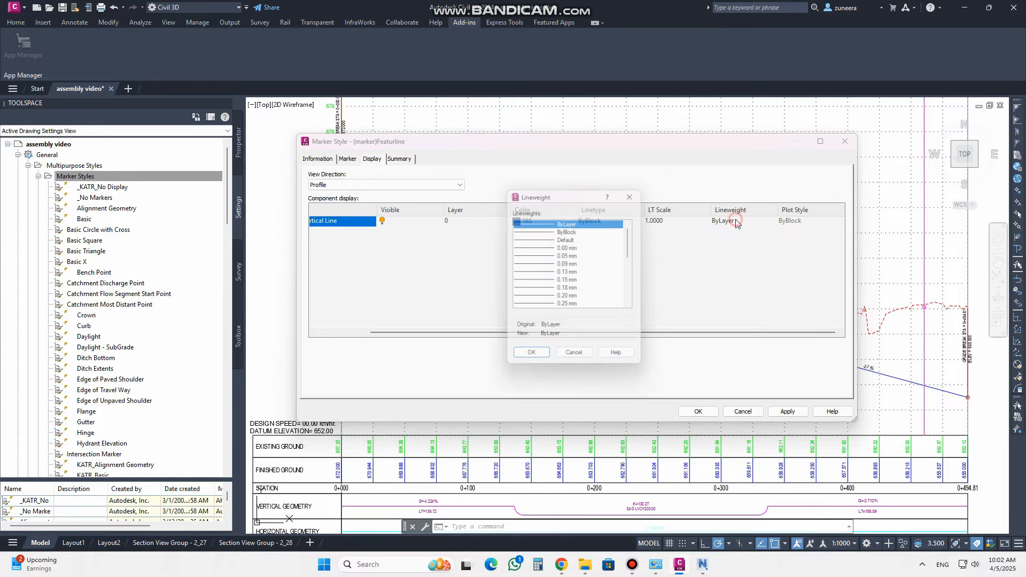
left_click(637, 193)
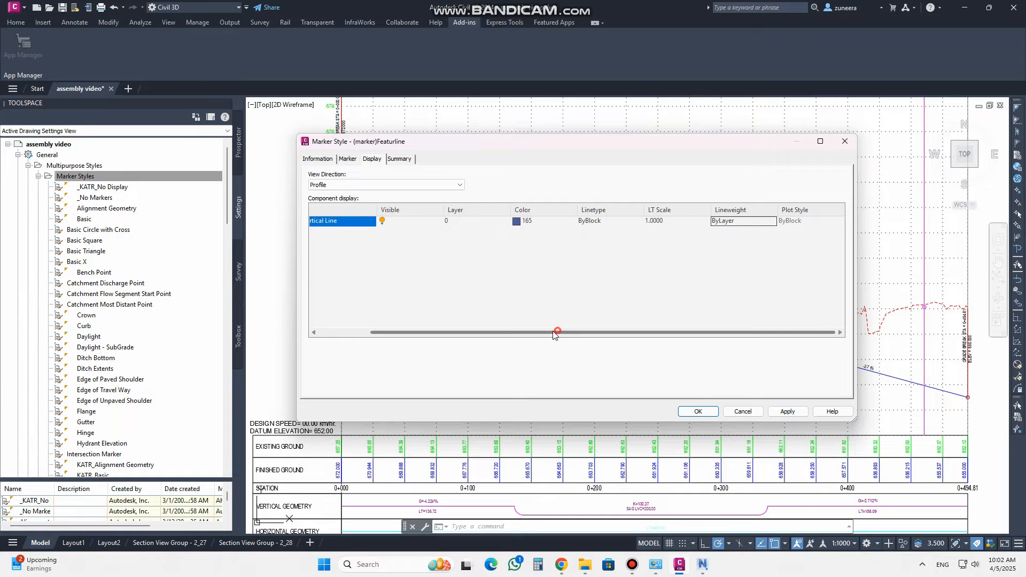
left_click_drag(557, 332, 505, 332)
left_click(407, 160)
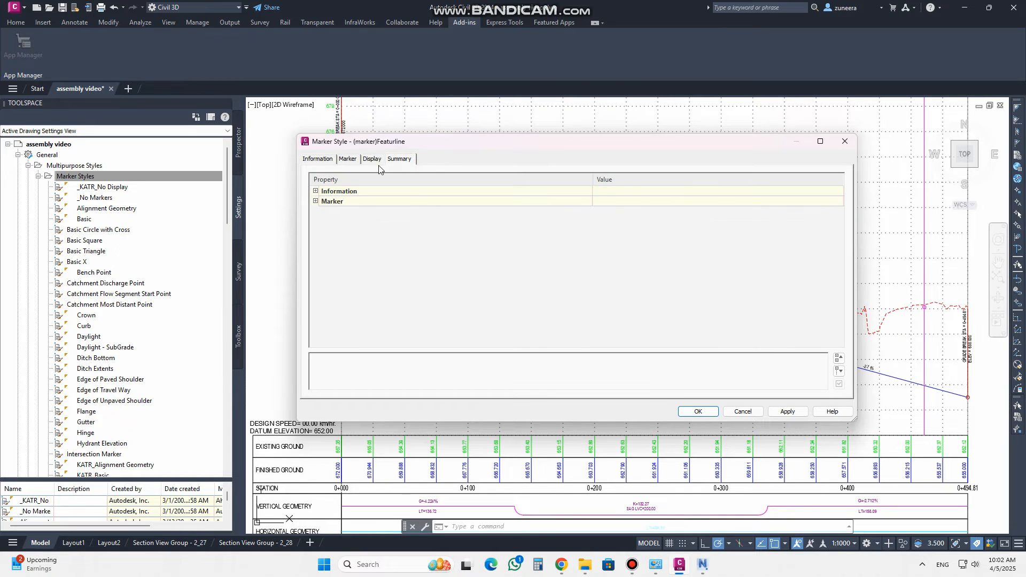
left_click(316, 160)
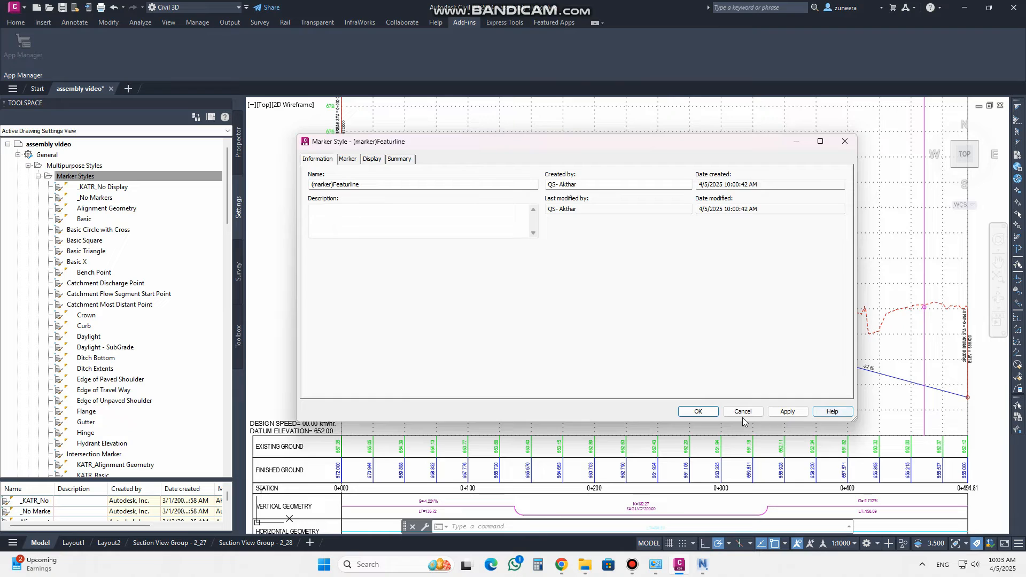
left_click(789, 412)
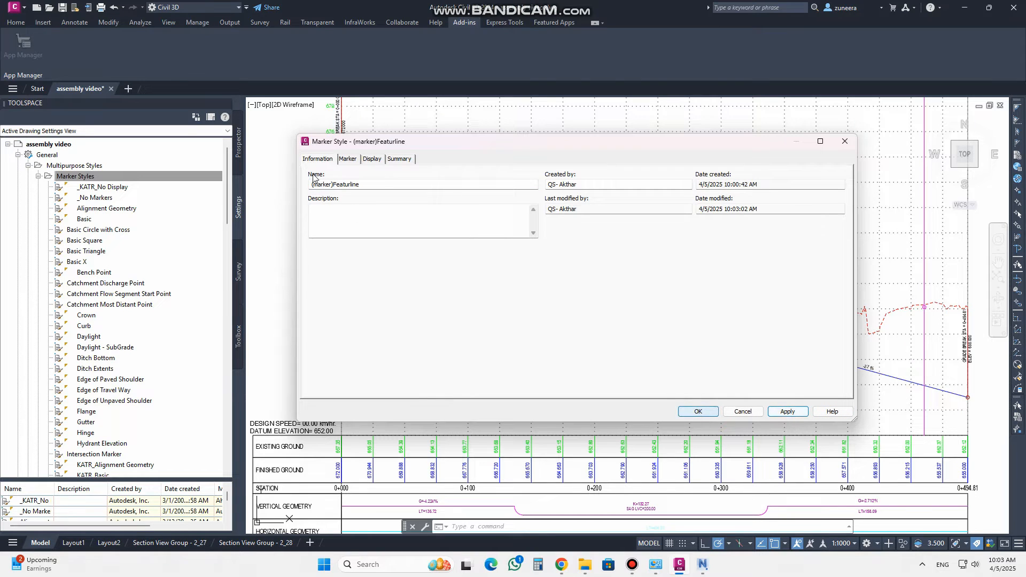
left_click(703, 412)
Open the crossing properties of the feature line marker on the Main Road profile's existing ground line
scroll(373, 282, "up", 5)
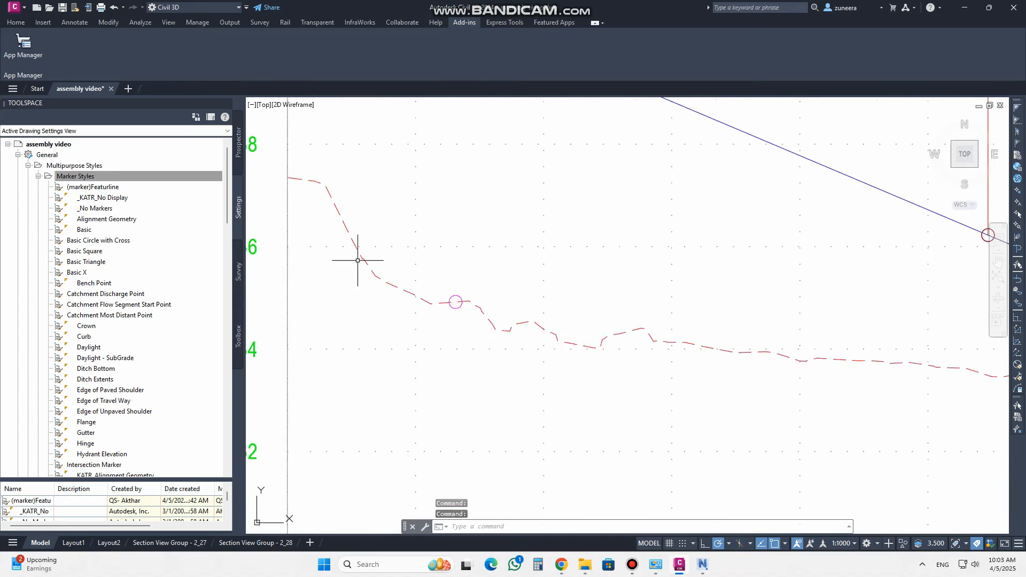
left_click(551, 316)
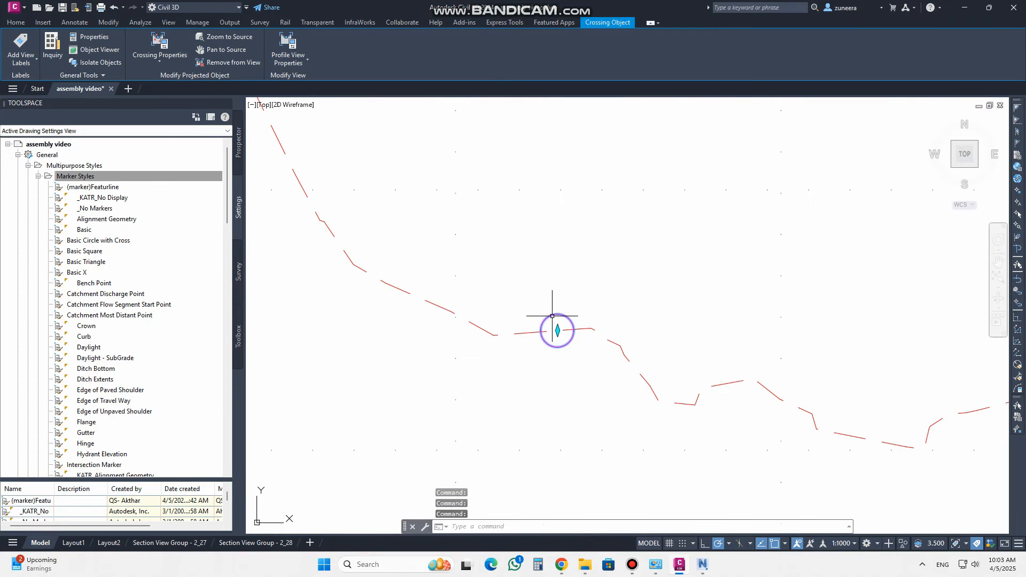
left_click(159, 45)
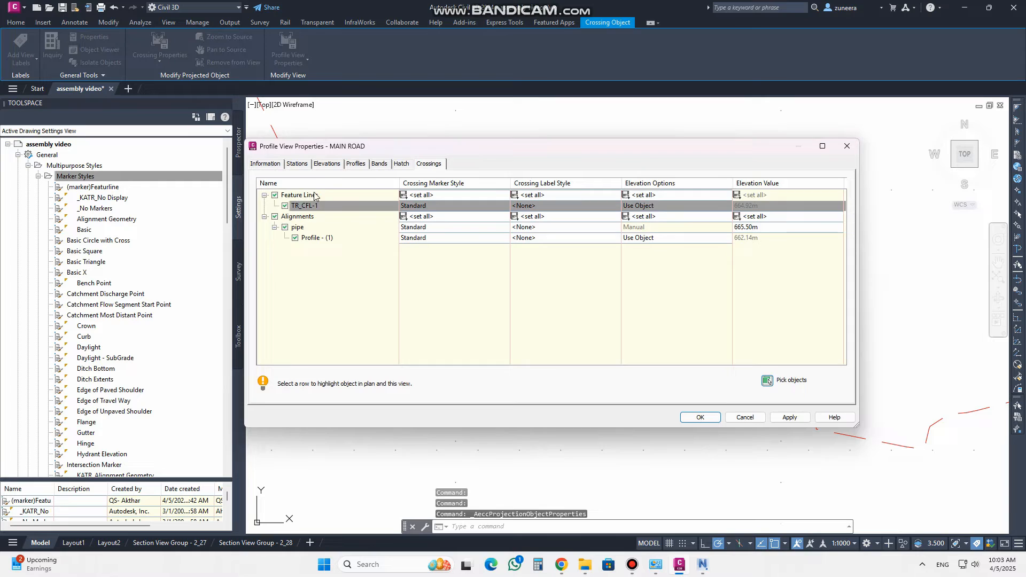
Assign the (marker)Featurline crossing marker style to feature line TR_CFL-1, apply it and inspect the marker in the profile
left_click(433, 205)
left_click(577, 298)
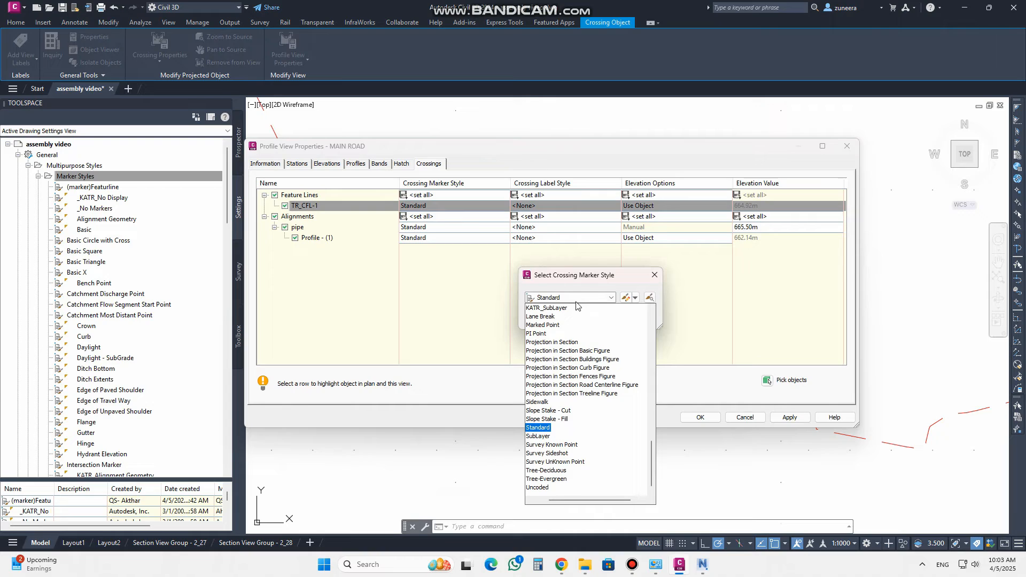
left_click_drag(653, 450, 646, 310)
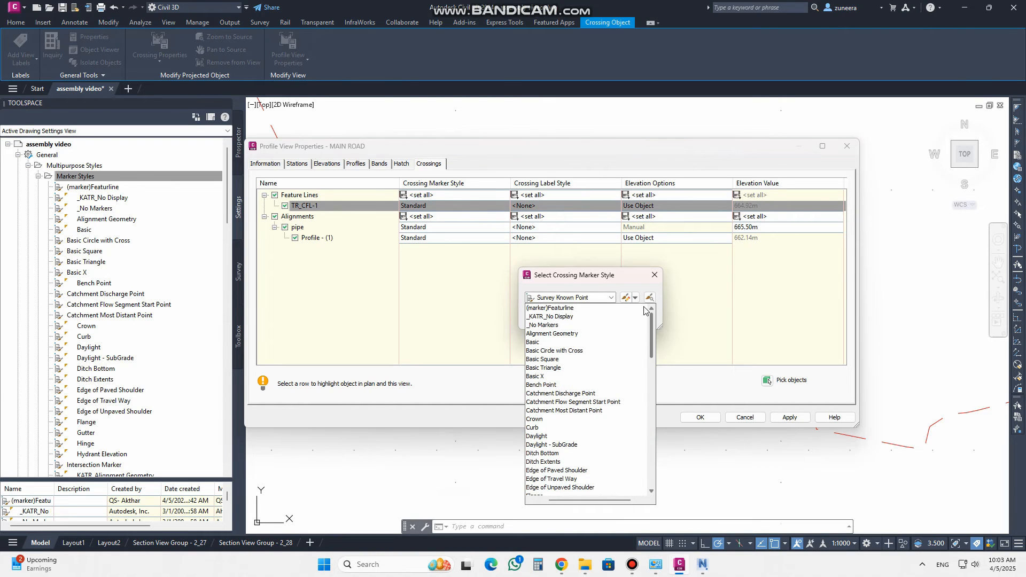
left_click(552, 308)
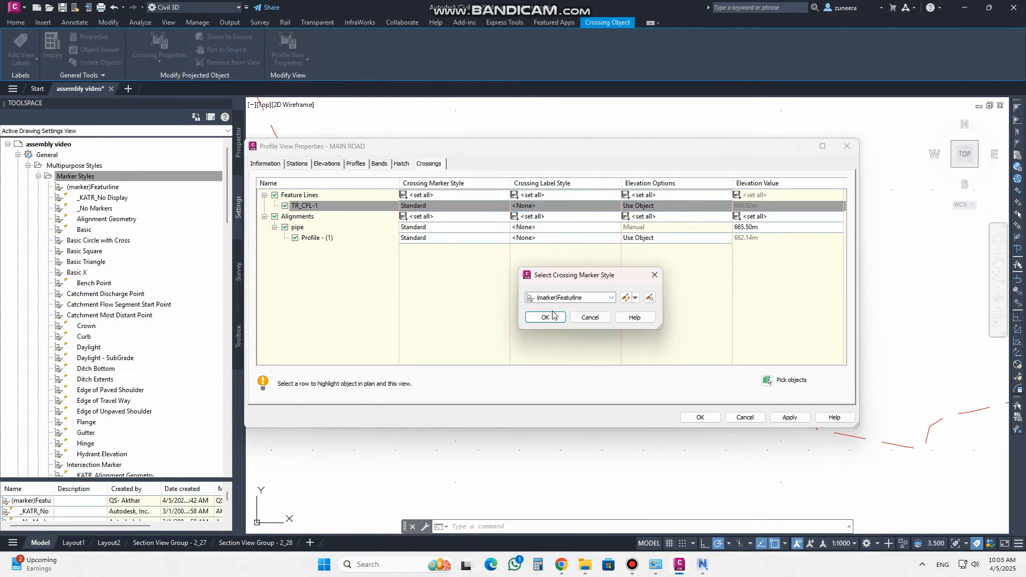
left_click(545, 318)
left_click(787, 417)
left_click(701, 416)
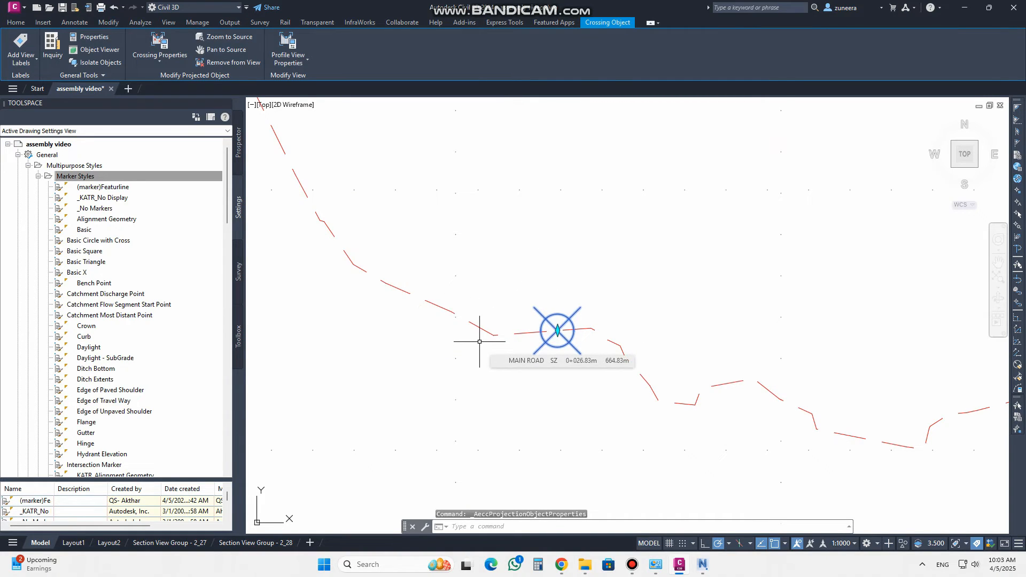
key("Escape")
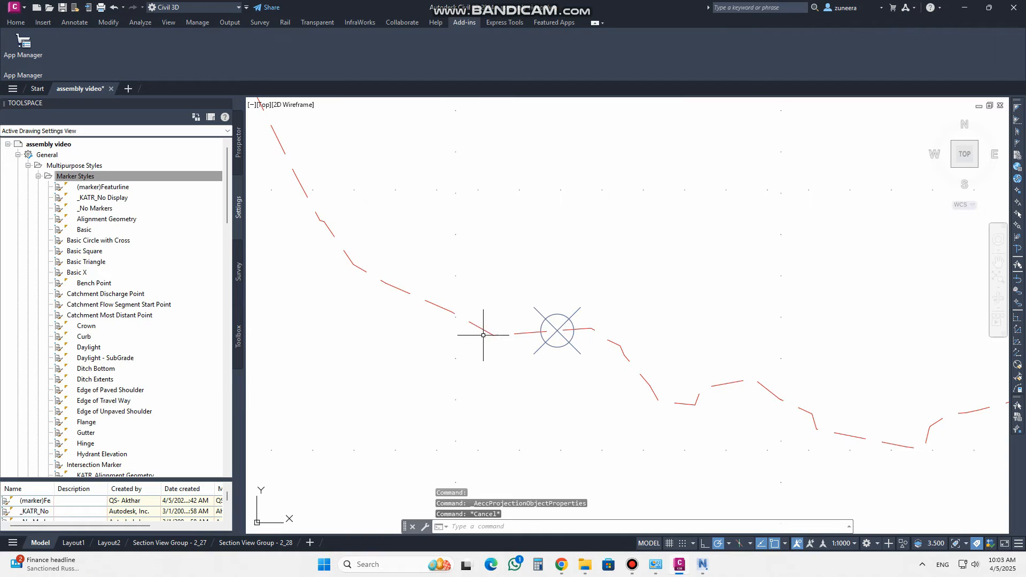
scroll(481, 320, "down", 2)
scroll(543, 303, "up", 3)
scroll(543, 304, "down", 3)
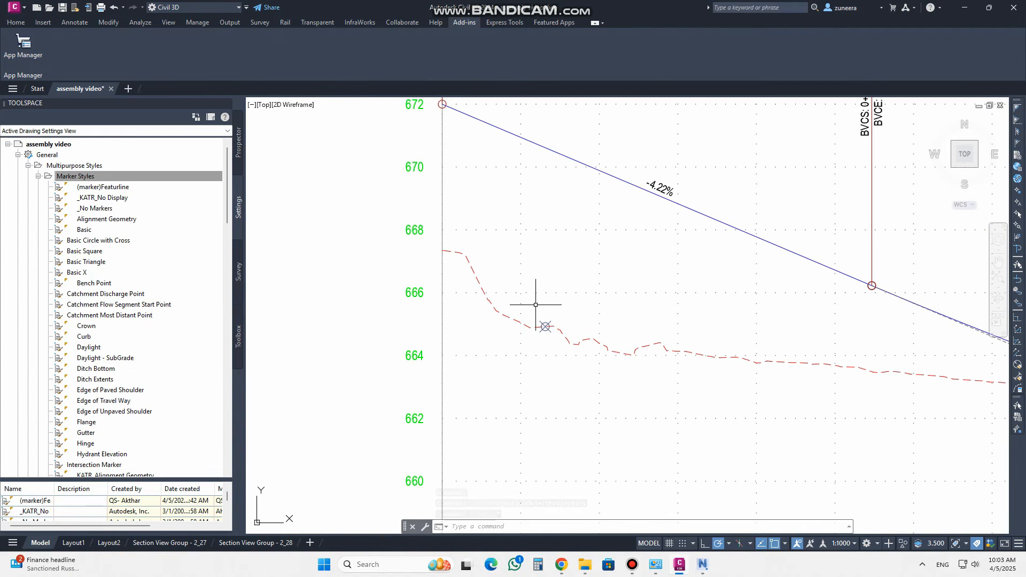
Copy the (marker)Featurline marker style and name the copy (marker)Profile
left_click(107, 188)
right_click(112, 192)
left_click(142, 210)
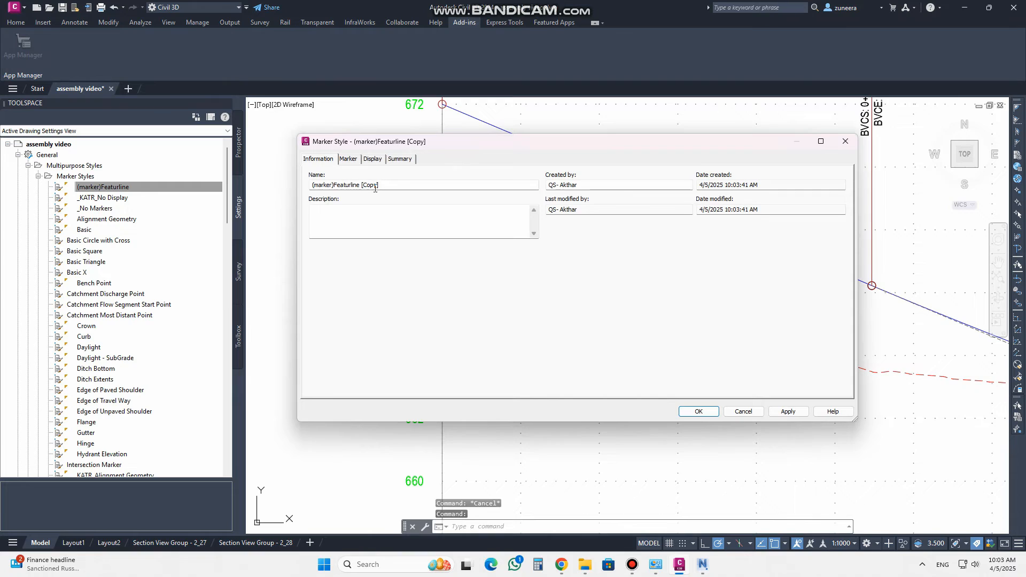
left_click_drag(335, 185, 390, 184)
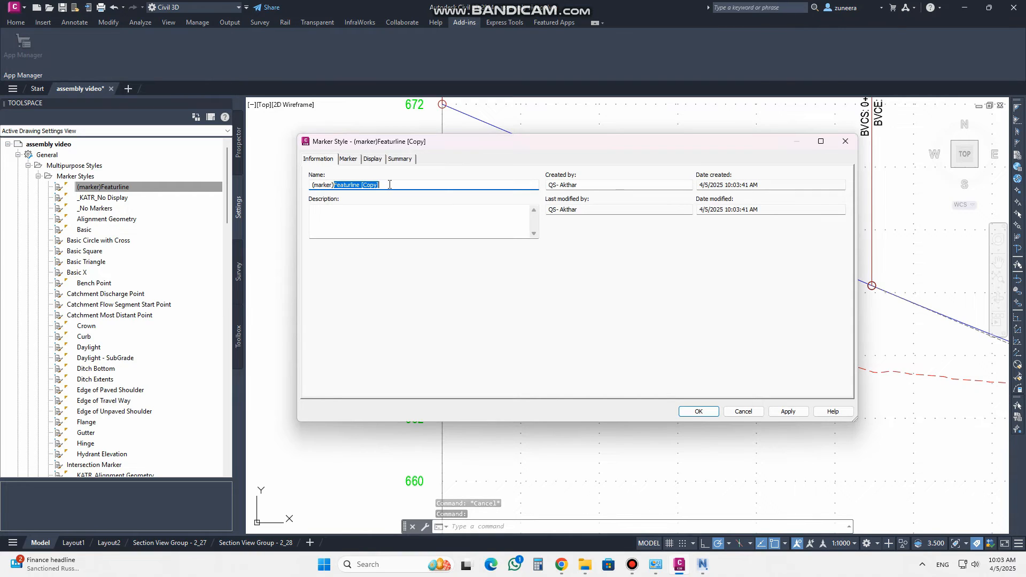
type("pr")
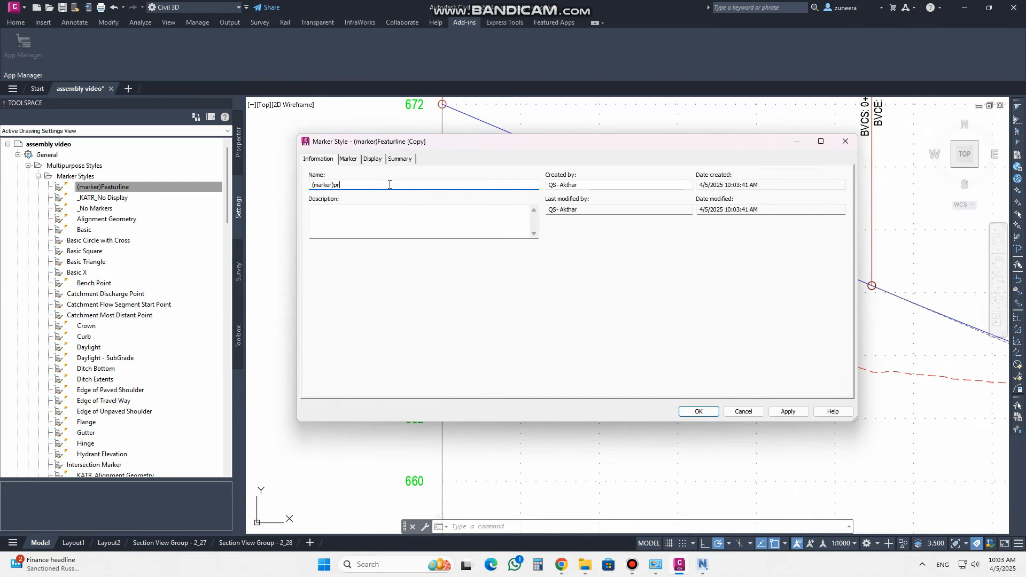
type("ofile")
left_click(367, 185)
key("BackSpace")
Set the (marker)Profile style's Marker / Crossing Vertical Line colour to blue for the Profile view direction
left_click(349, 159)
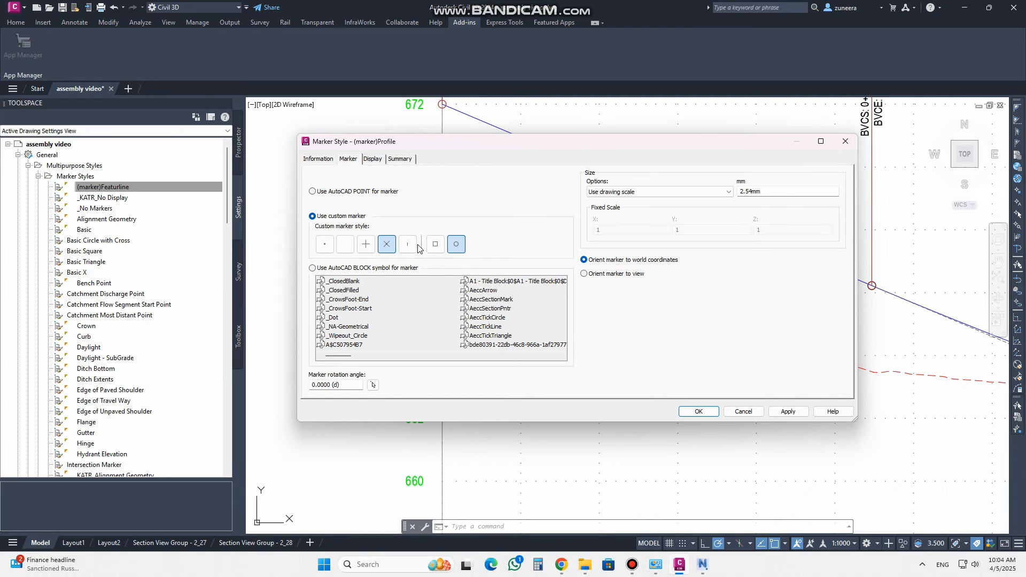
left_click(373, 160)
left_click(337, 185)
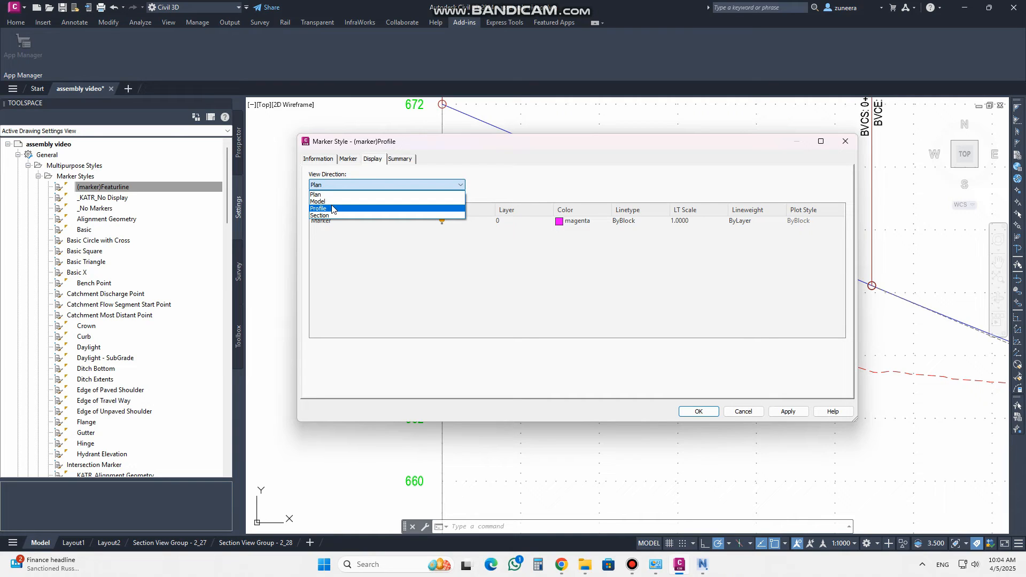
left_click(332, 208)
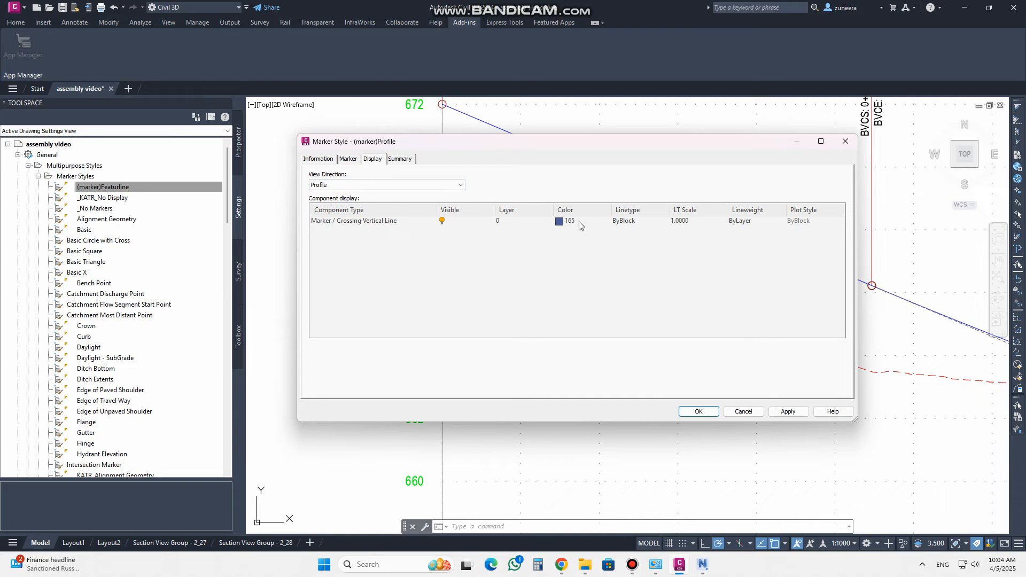
left_click(565, 221)
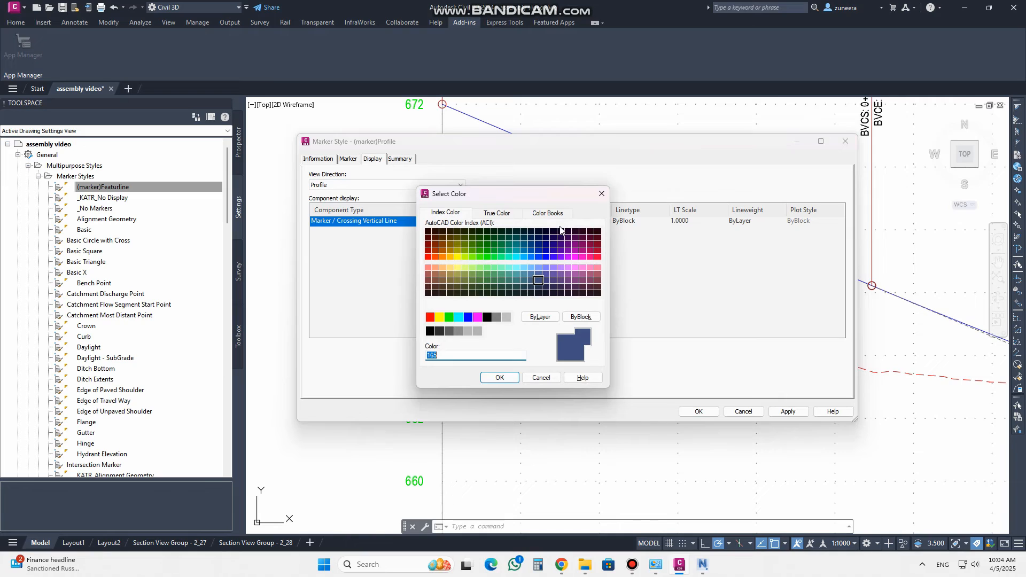
left_click(468, 318)
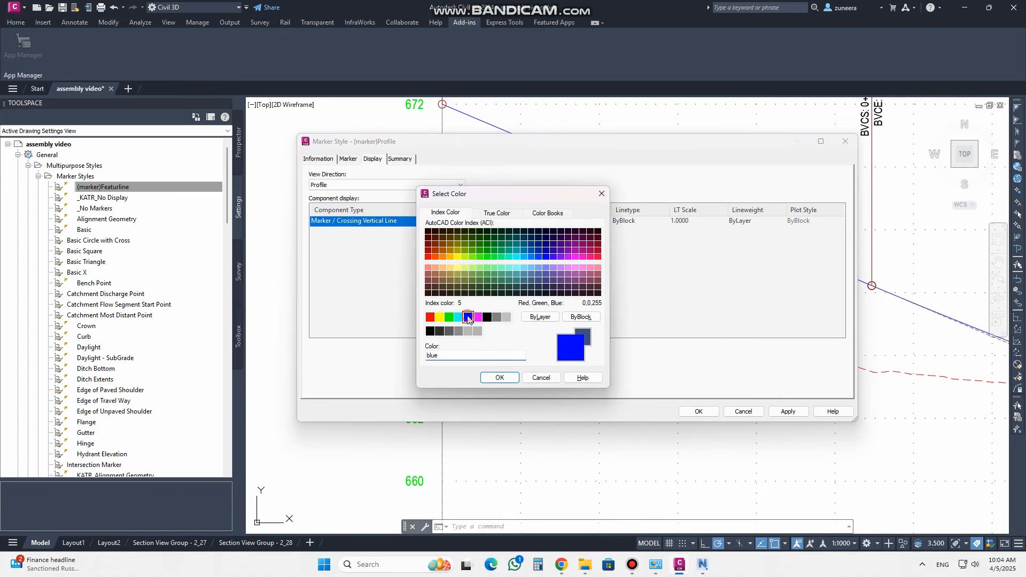
left_click(500, 378)
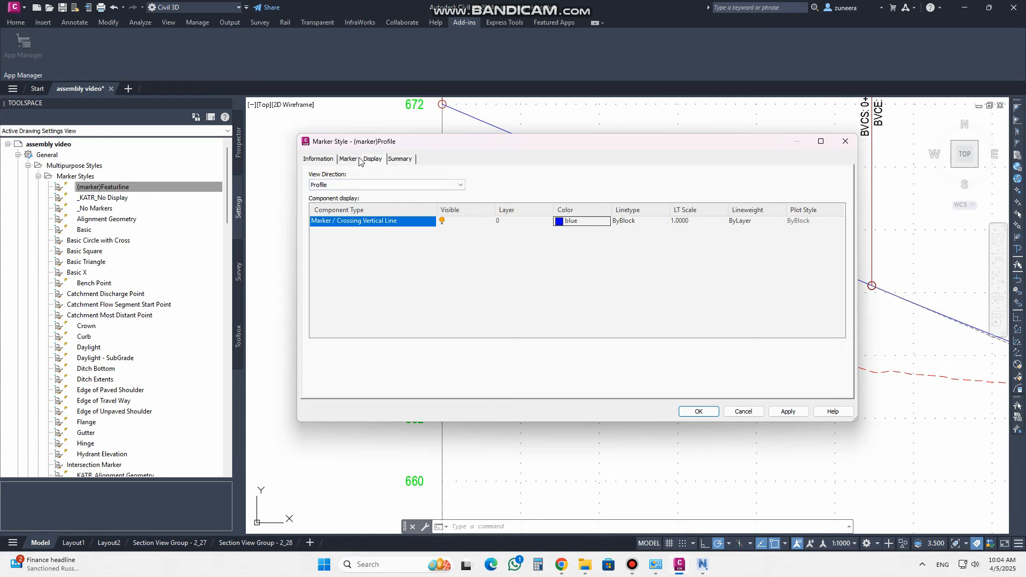
Apply the (marker)Profile style's changes, review its marker and display settings, and save the style
left_click(784, 413)
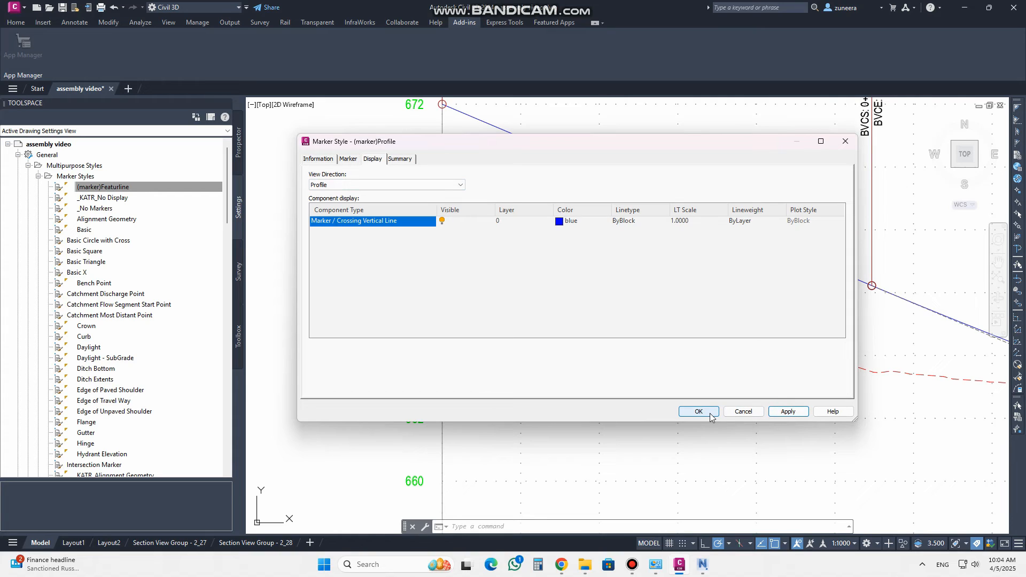
left_click(349, 160)
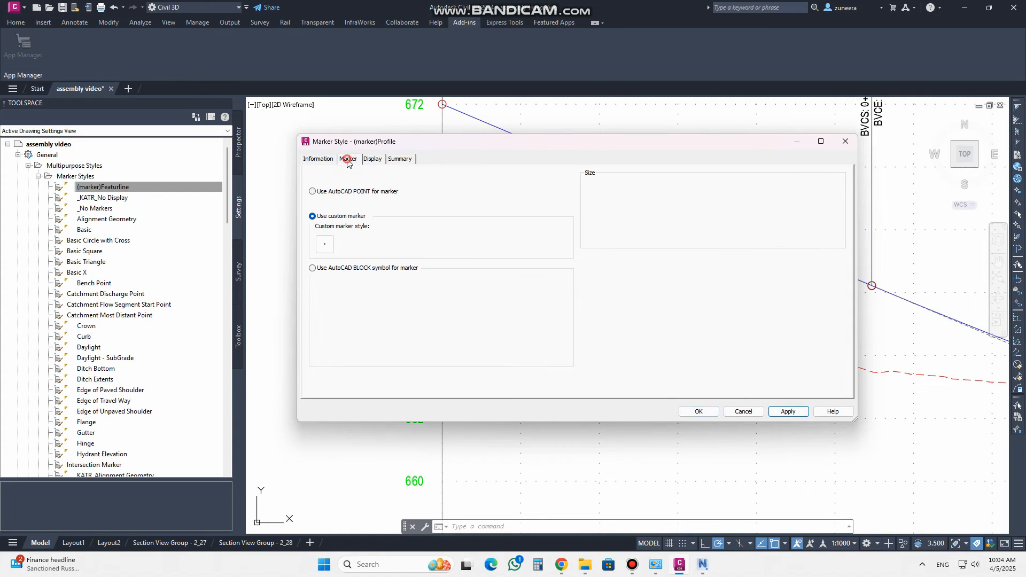
left_click(373, 159)
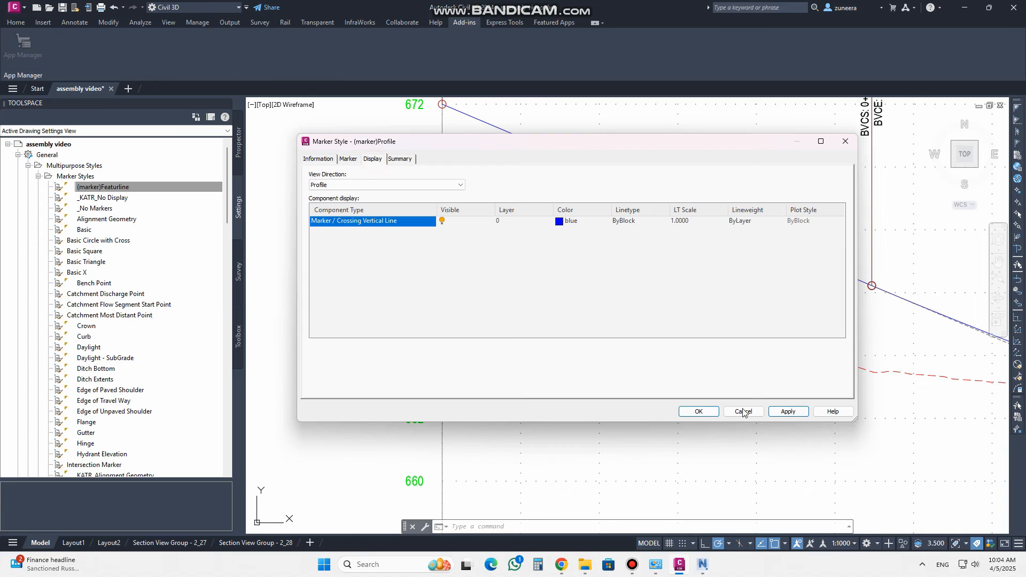
left_click(715, 412)
Open the crossing properties of the pipe profile's crossing marker in the Main Road profile view
scroll(394, 292, "down", 9)
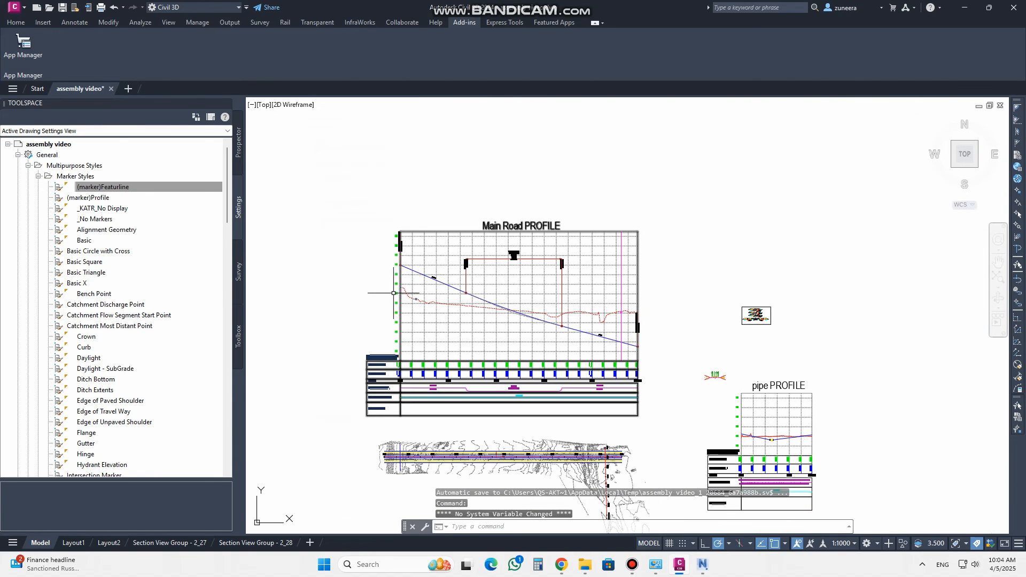
scroll(563, 328, "up", 7)
middle_click_drag(786, 364, 615, 380)
scroll(627, 279, "up", 6)
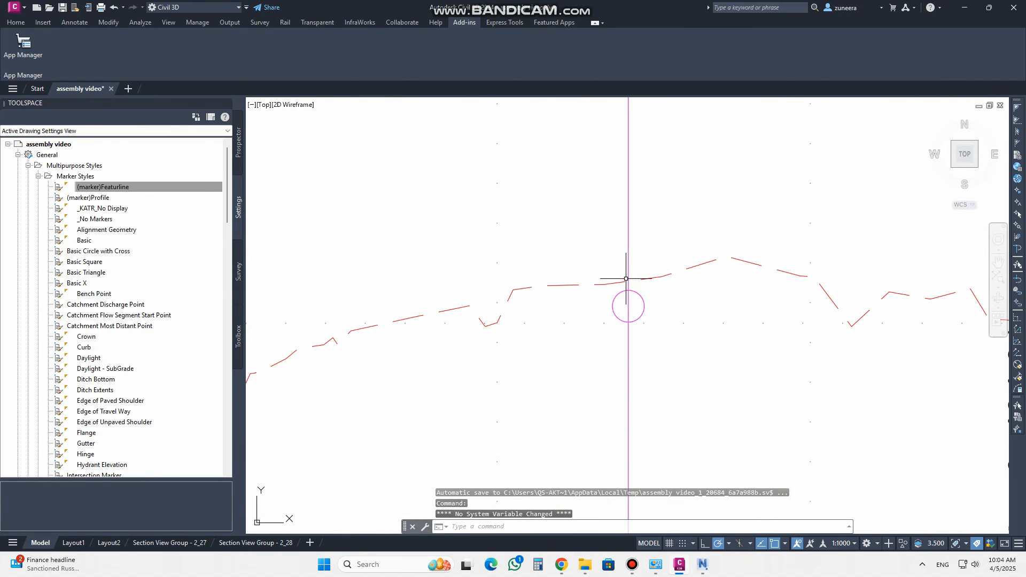
left_click(644, 300)
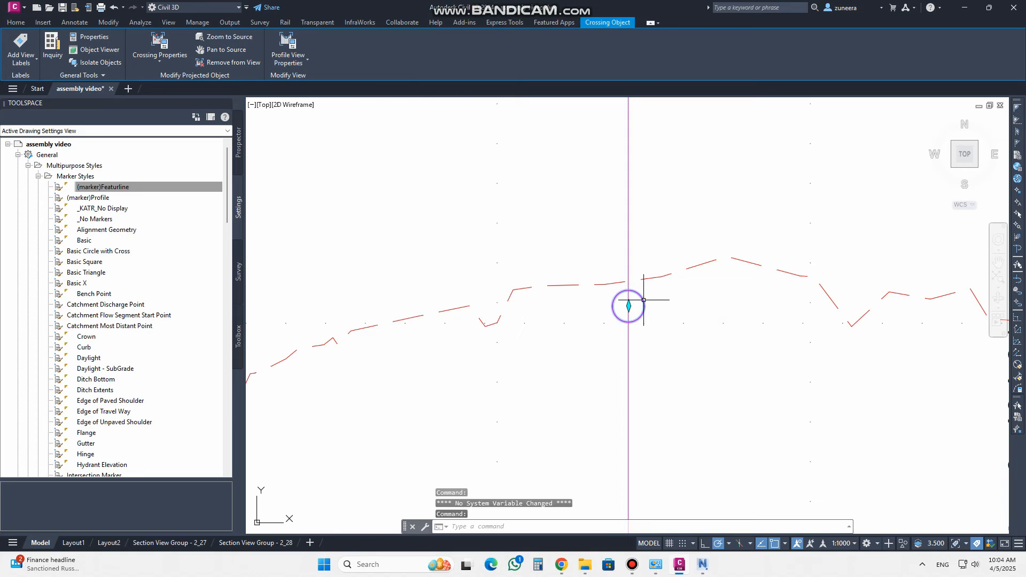
left_click(154, 43)
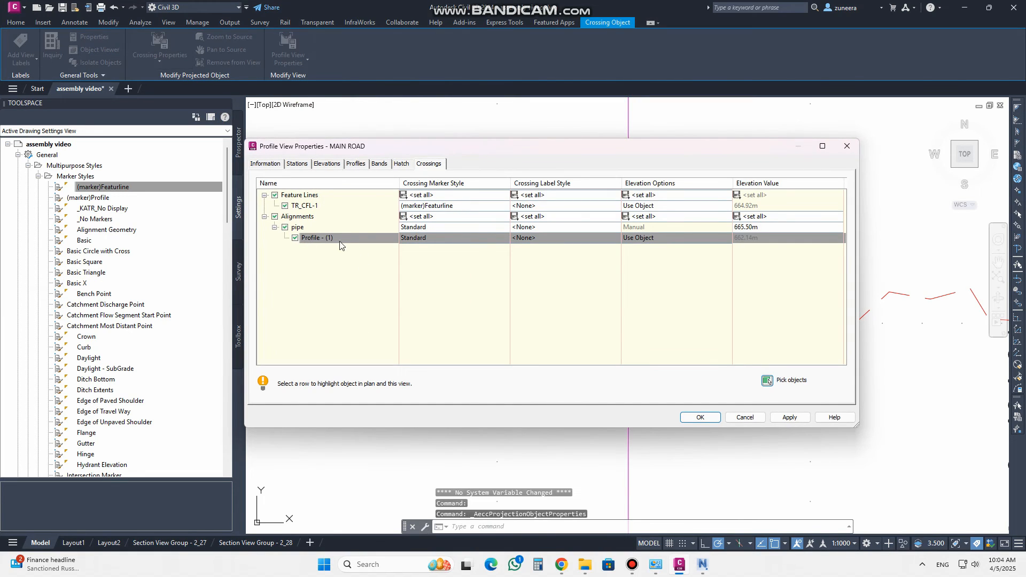
Assign the (marker)Profile crossing marker style to Profile - (1) under the pipe alignment and apply it
left_click(415, 240)
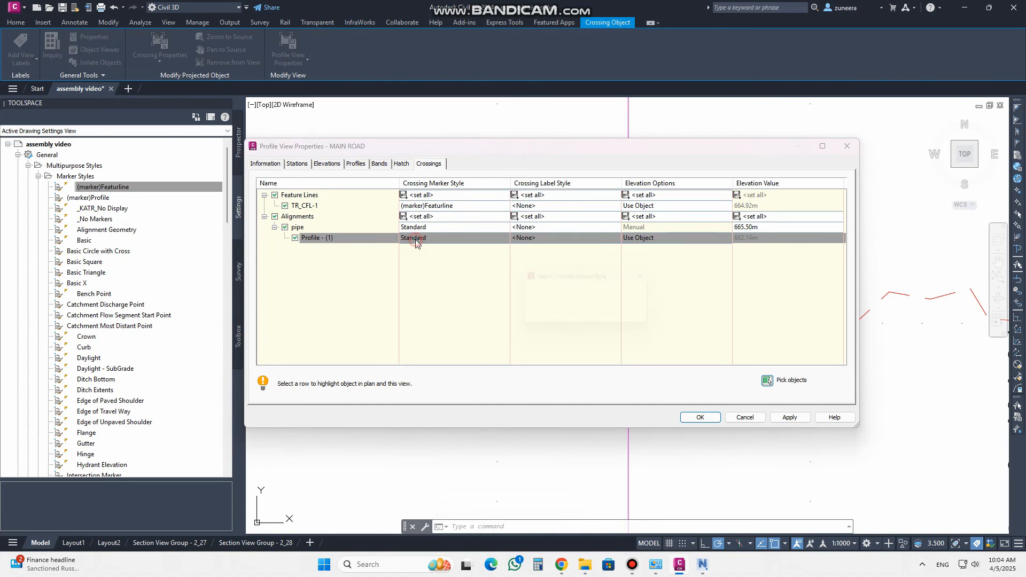
left_click(550, 297)
scroll(583, 350, "up", 6)
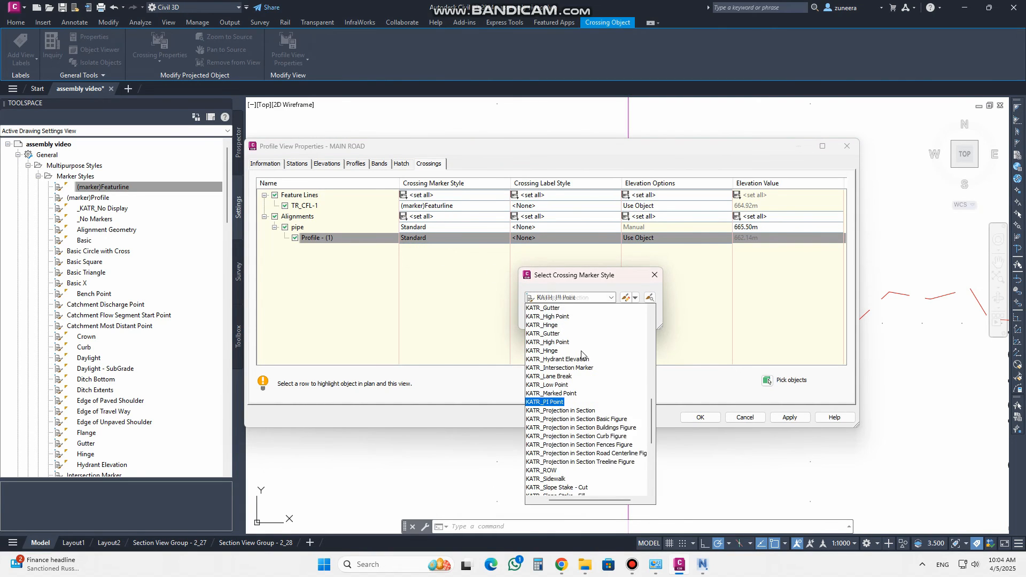
scroll(588, 351, "up", 5)
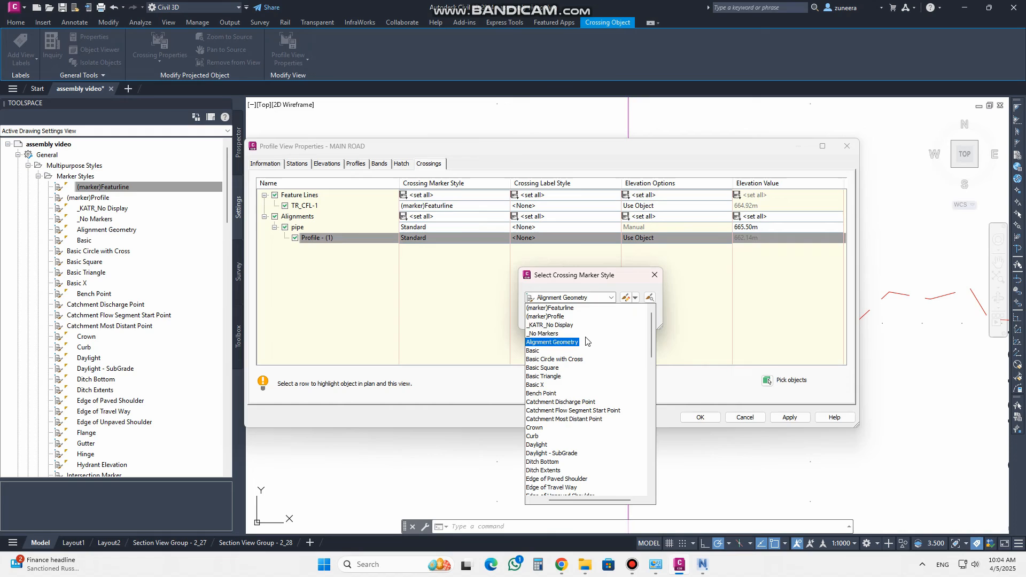
left_click(546, 317)
left_click(541, 316)
left_click(796, 419)
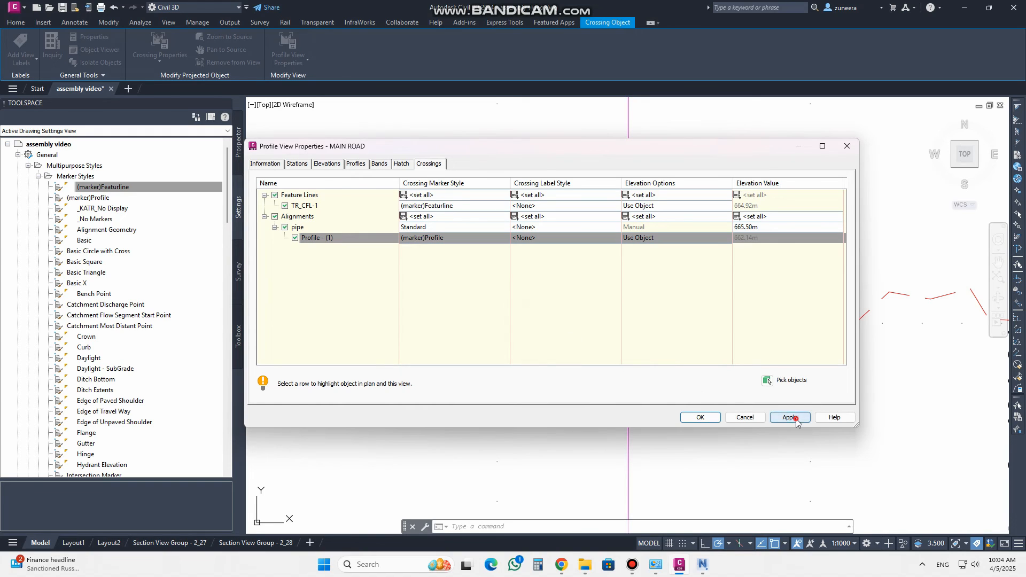
left_click(705, 418)
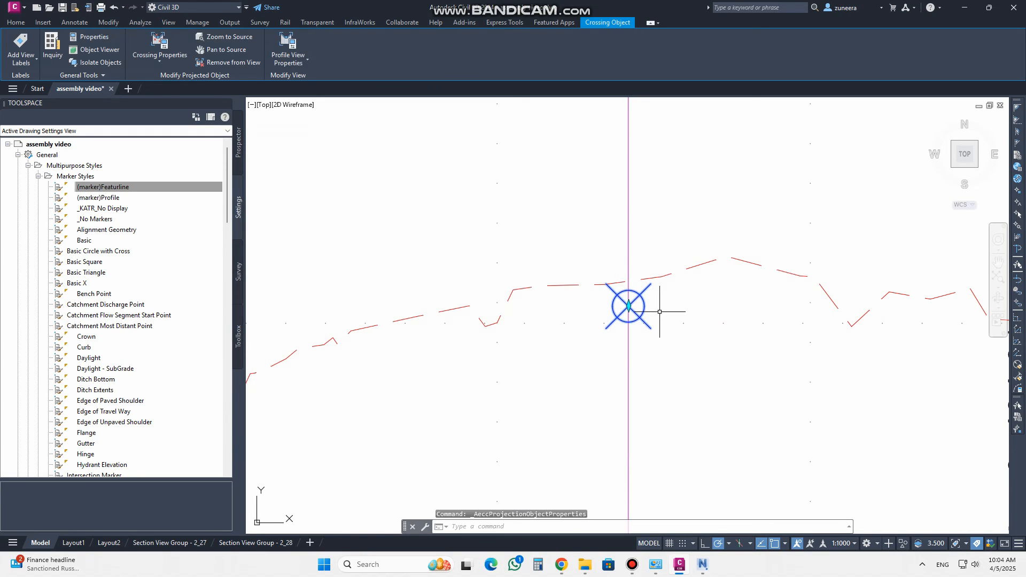
key("Escape")
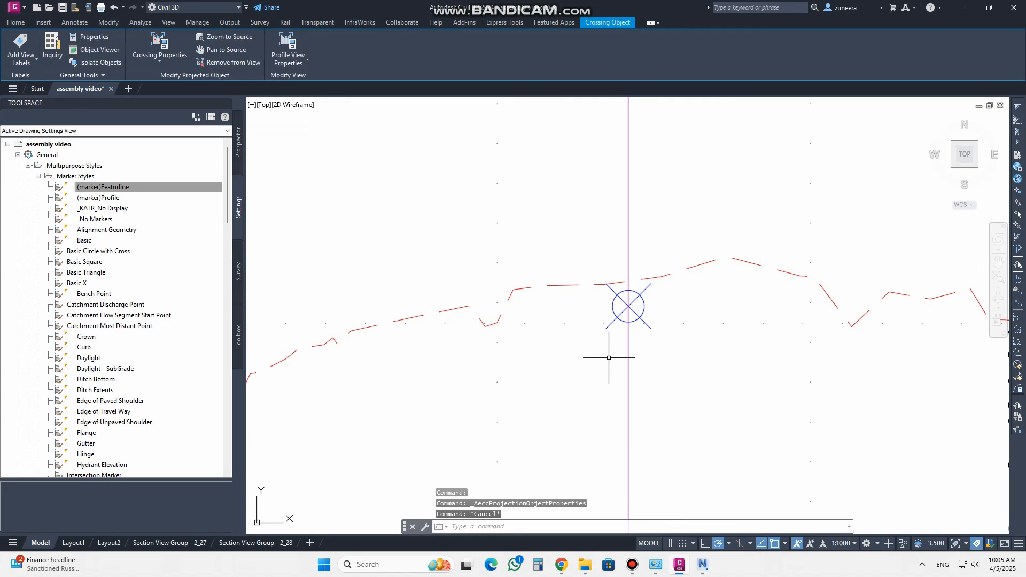
Inspect the feature line and pipe profile crossing markers and the pipe's vertical crossing line in the Main Road profile view
scroll(654, 310, "down", 5)
scroll(501, 299, "up", 10)
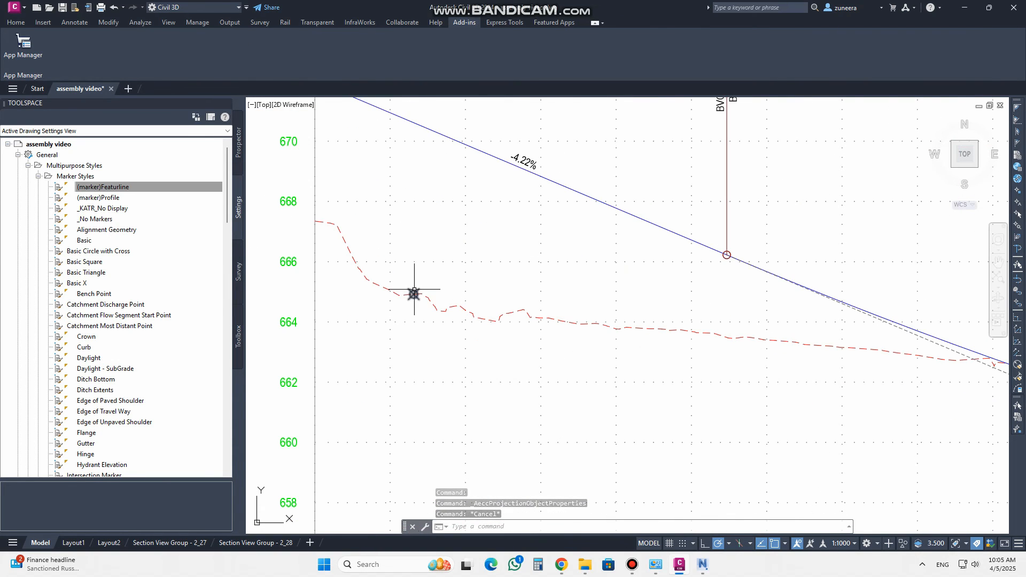
scroll(405, 304, "down", 8)
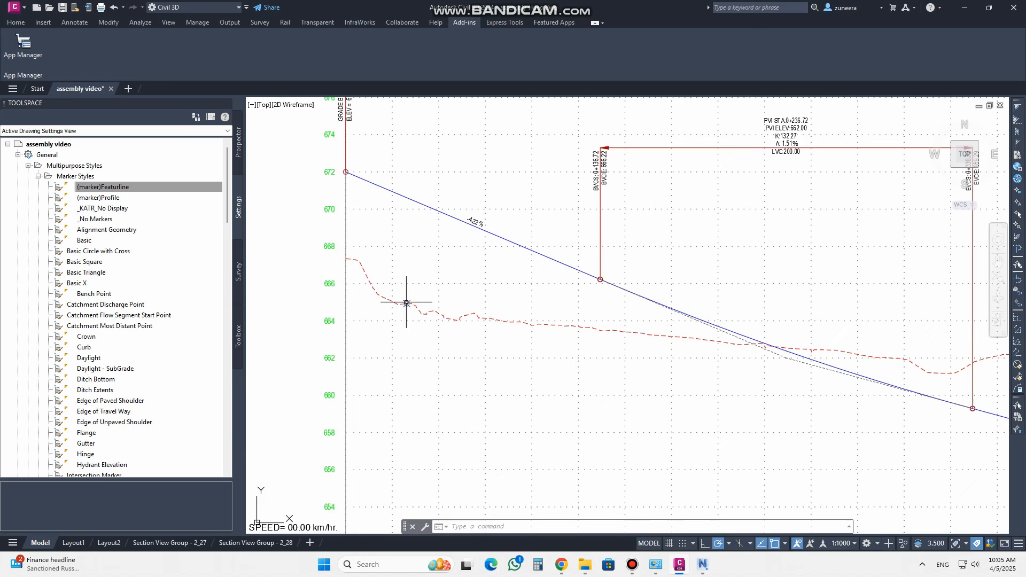
scroll(406, 324, "down", 2)
scroll(547, 336, "up", 4)
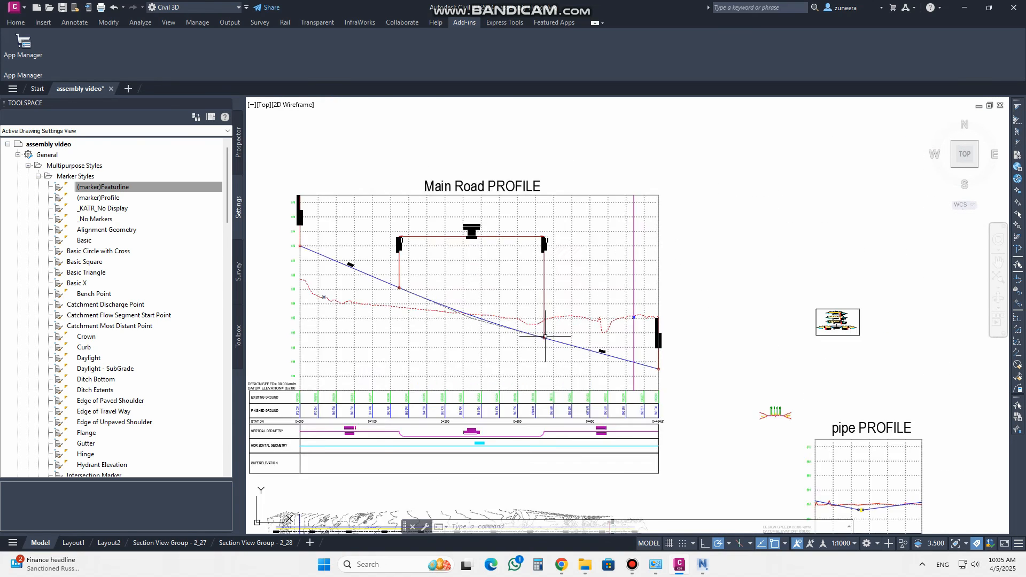
middle_click_drag(651, 291, 504, 364)
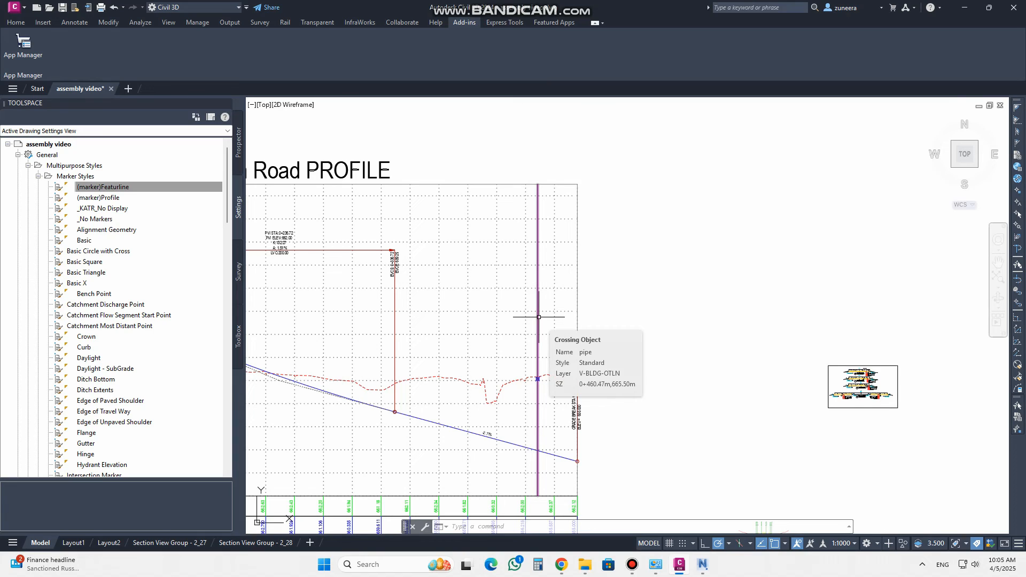
Copy the (marker)Featurline marker style and name the copy (marker)alignment
left_click(115, 192)
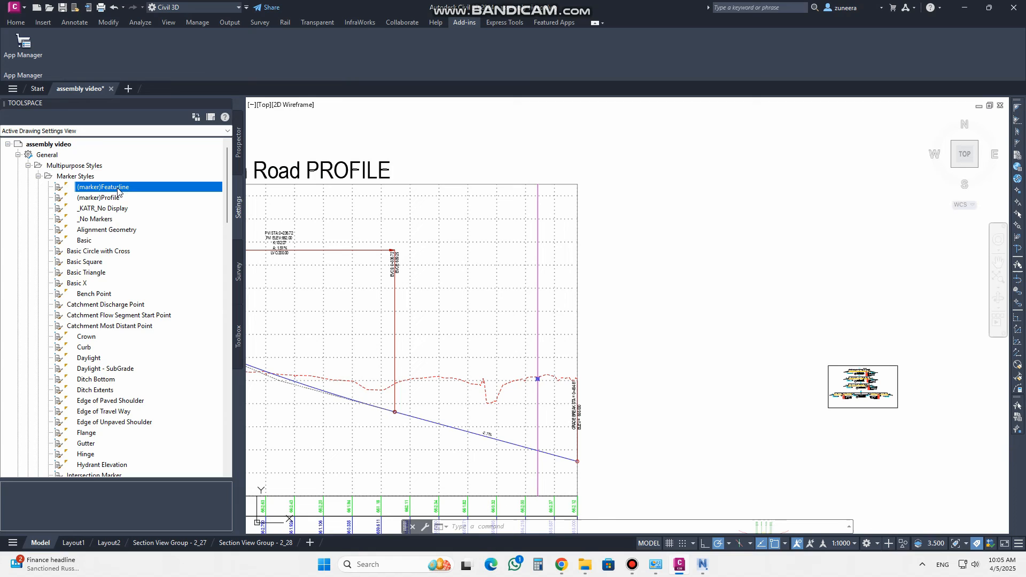
right_click(122, 190)
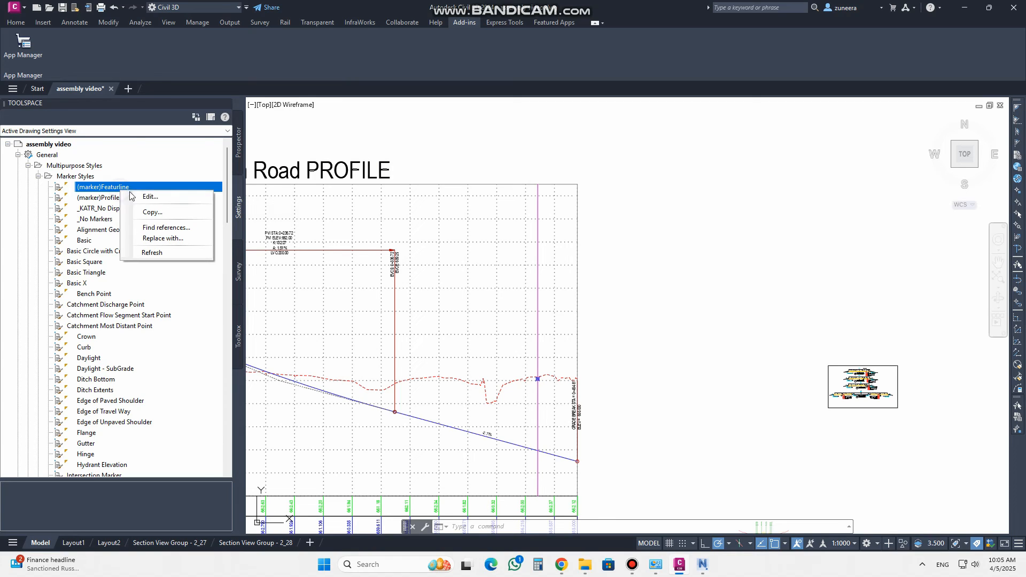
left_click(153, 209)
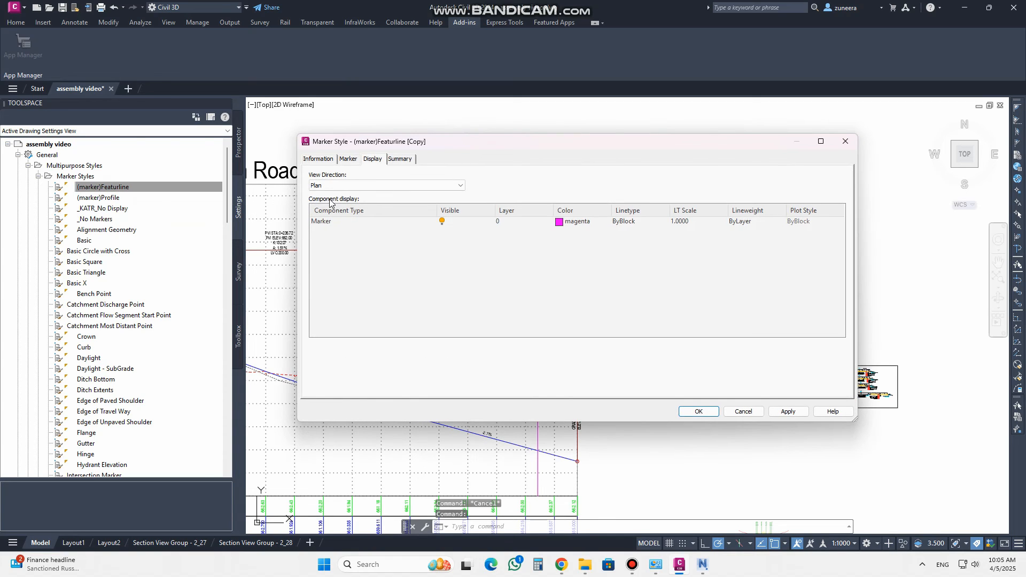
left_click(318, 159)
left_click_drag(395, 188, 335, 184)
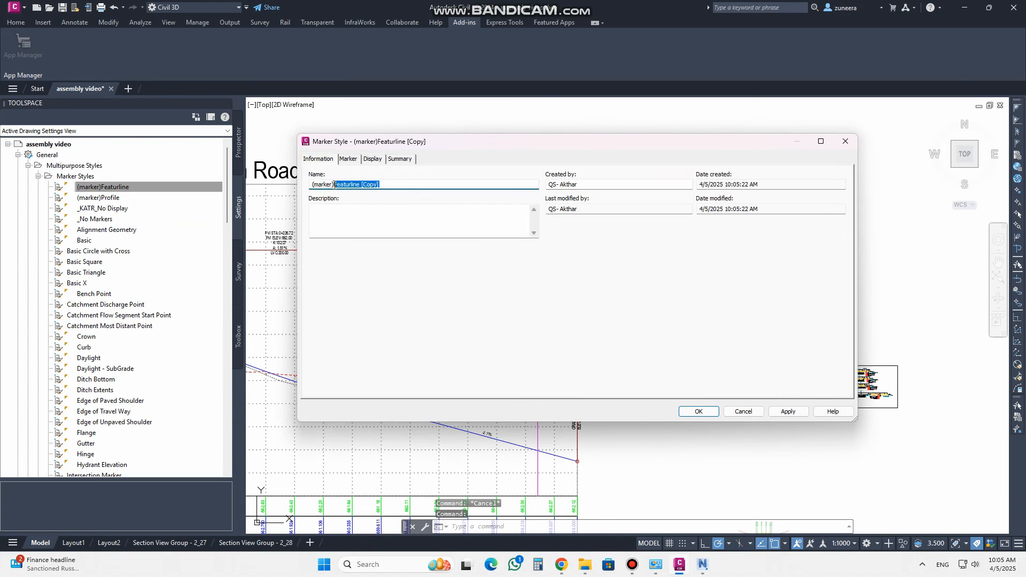
type("alignment")
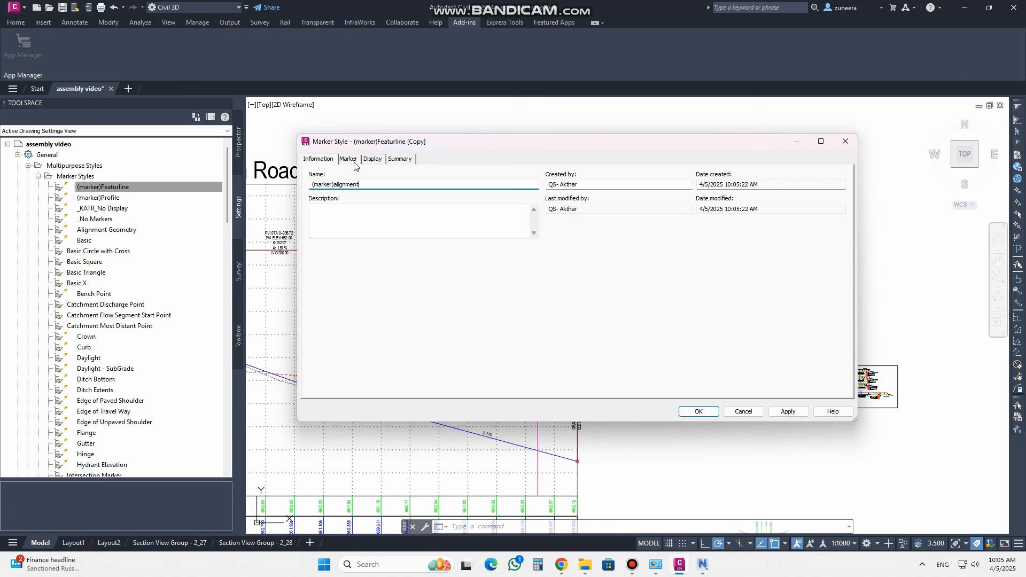
Set the (marker)alignment style's Marker / Crossing Vertical Line colour to index 244 for the Profile view direction
left_click(352, 160)
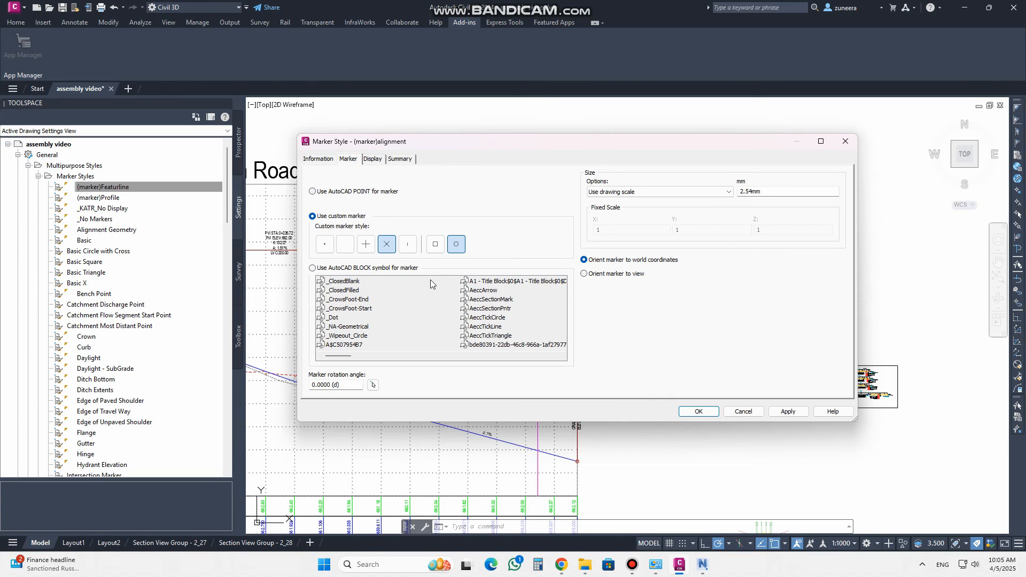
left_click(373, 160)
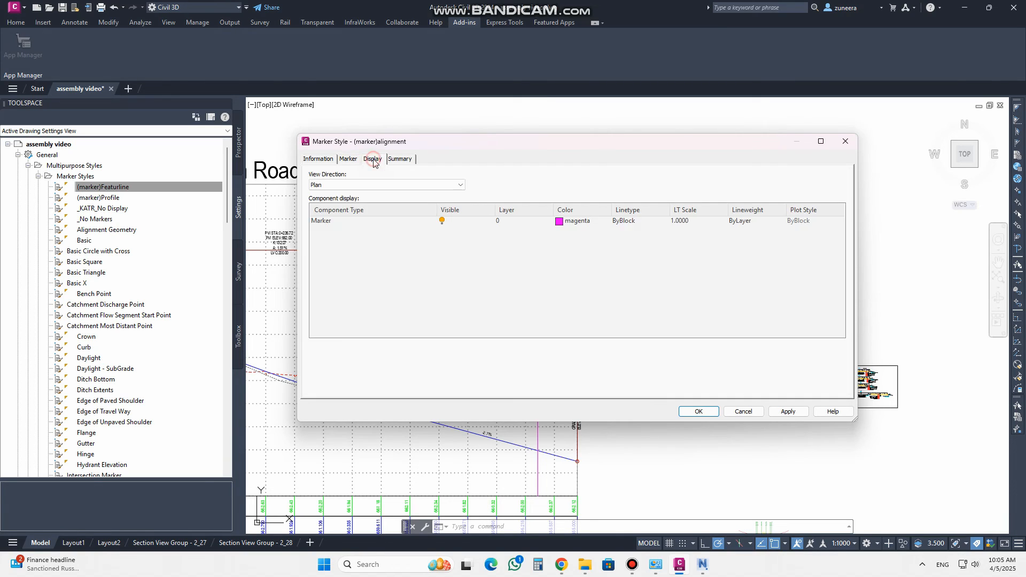
left_click(339, 185)
left_click(333, 209)
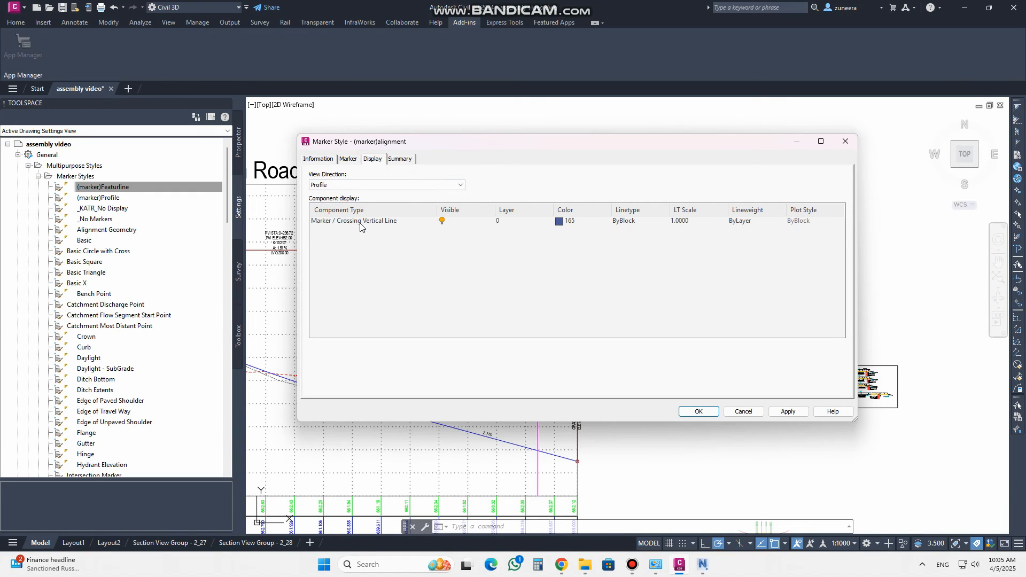
left_click(562, 220)
left_click(561, 221)
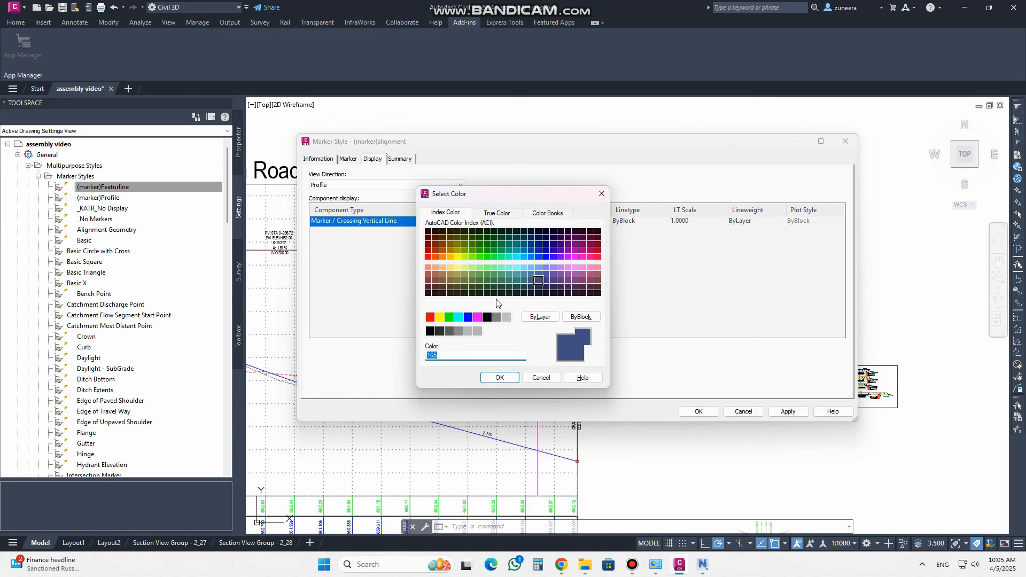
left_click(597, 244)
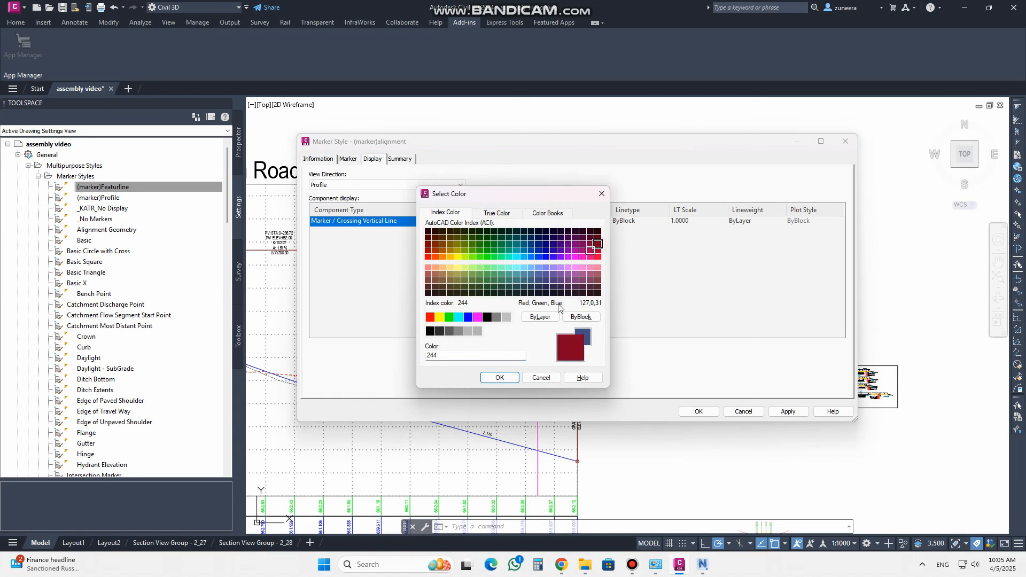
left_click(485, 379)
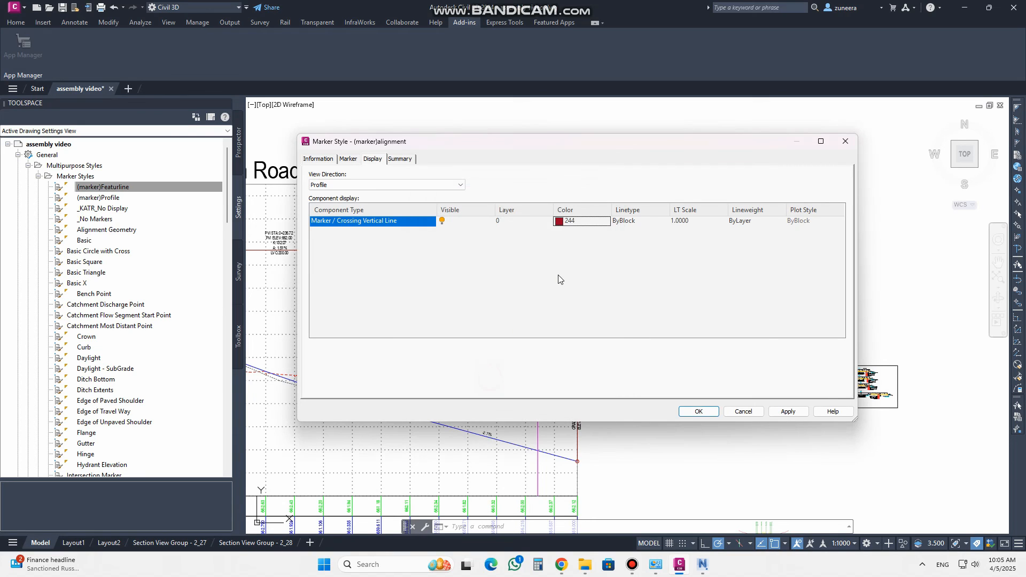
Give the Marker / Crossing Vertical Line the CENTER linetype with a linetype scale of 3 and save the (marker)alignment style
left_click(621, 222)
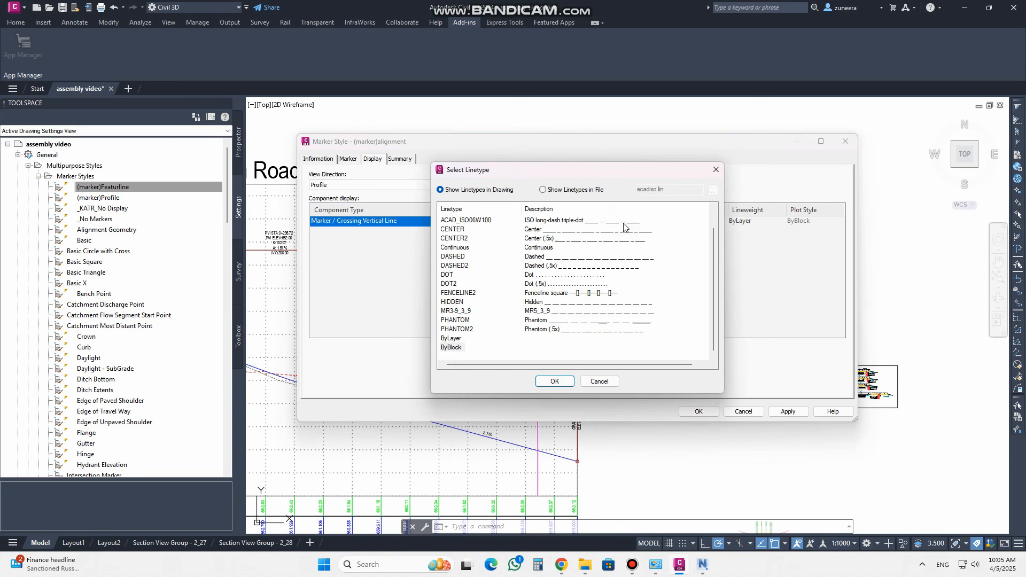
left_click(460, 229)
left_click(555, 382)
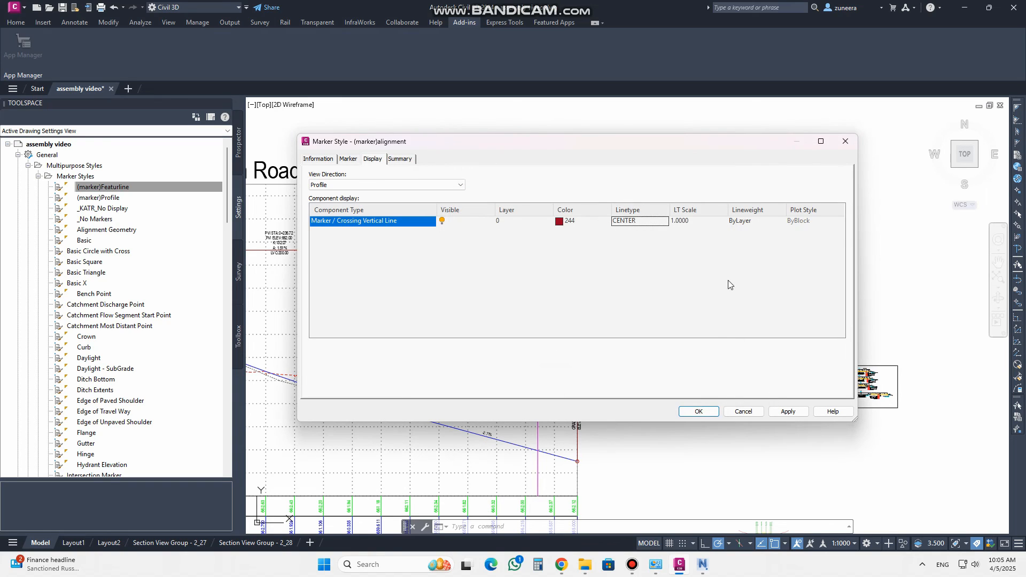
left_click(694, 221)
type("3")
left_click(748, 228)
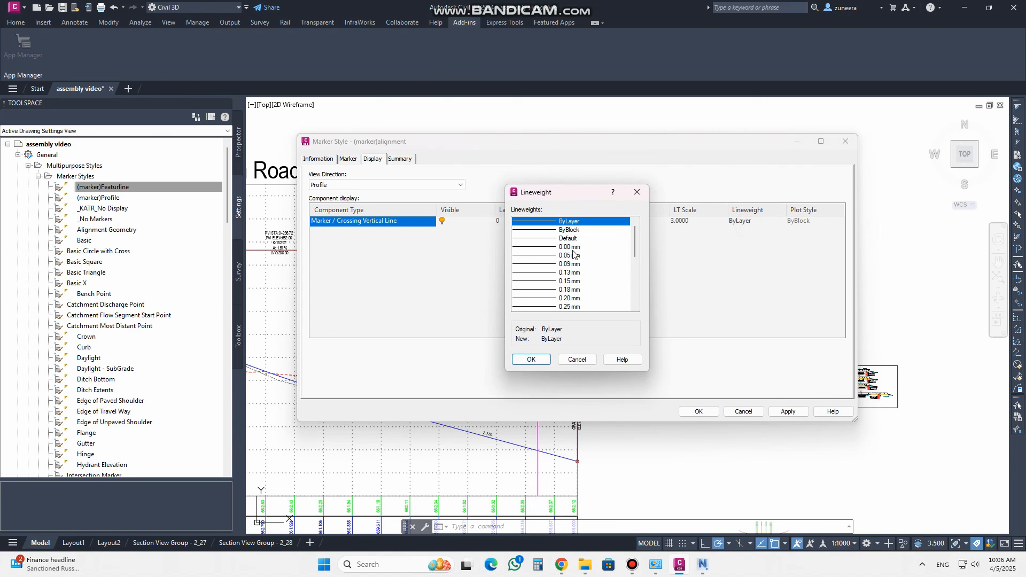
left_click(637, 192)
left_click(784, 412)
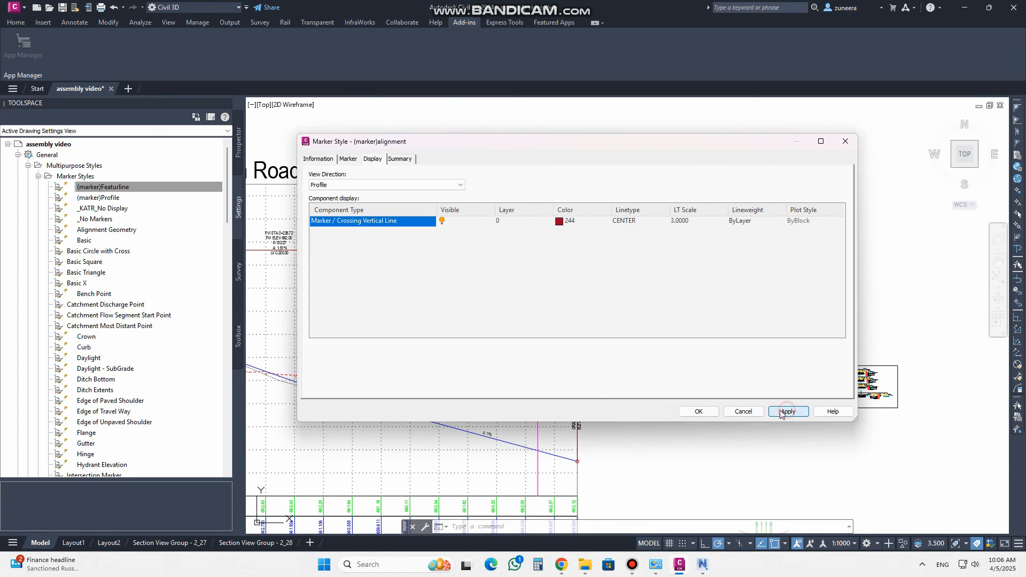
left_click(697, 412)
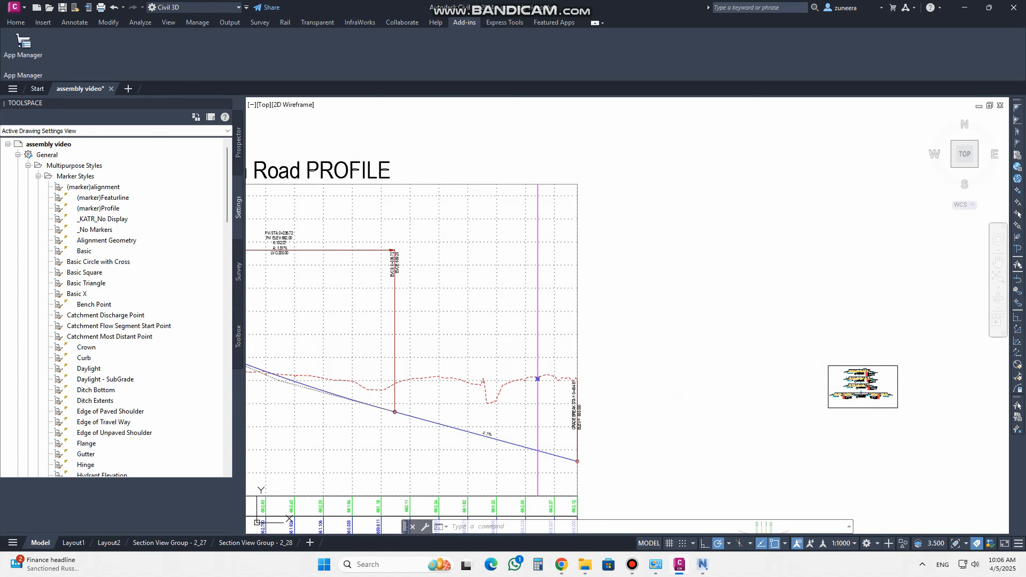
Assign the (marker)alignment crossing marker style to the pipe alignment in the Main Road profile view's crossing properties and apply it
left_click(537, 291)
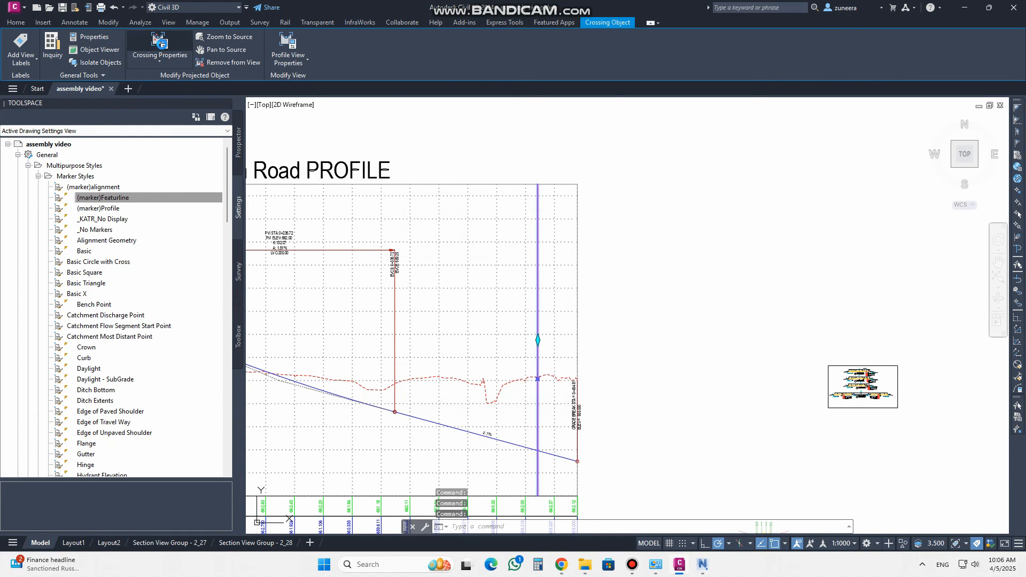
left_click(161, 42)
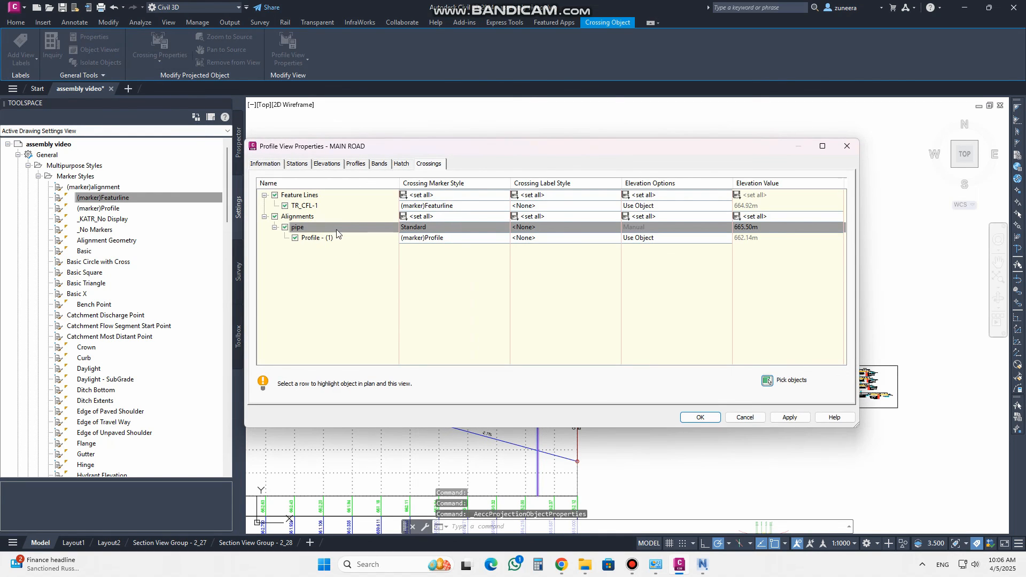
left_click(427, 230)
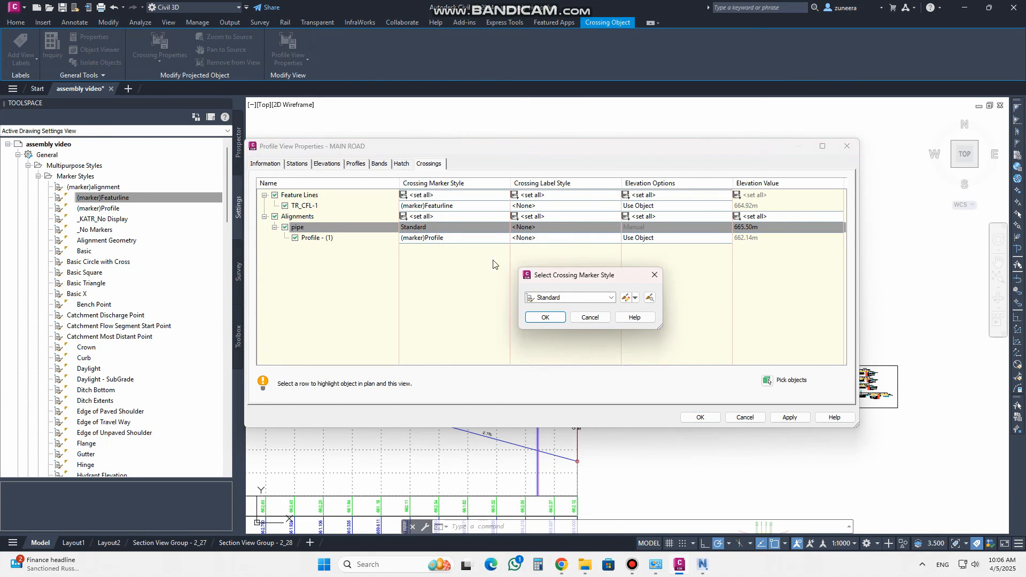
left_click(611, 298)
left_click_drag(651, 464, 652, 319)
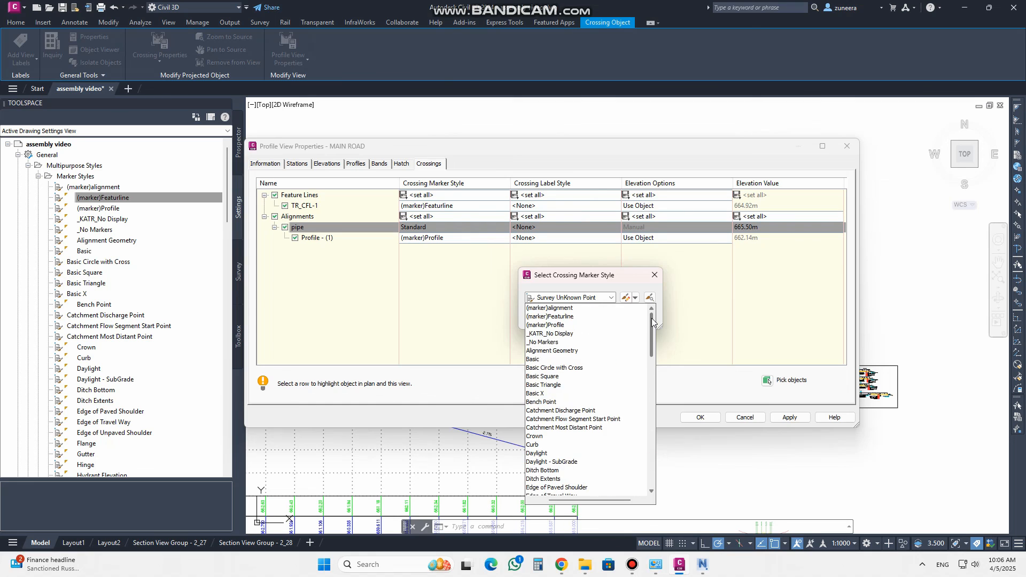
left_click(571, 309)
left_click(551, 319)
left_click(786, 417)
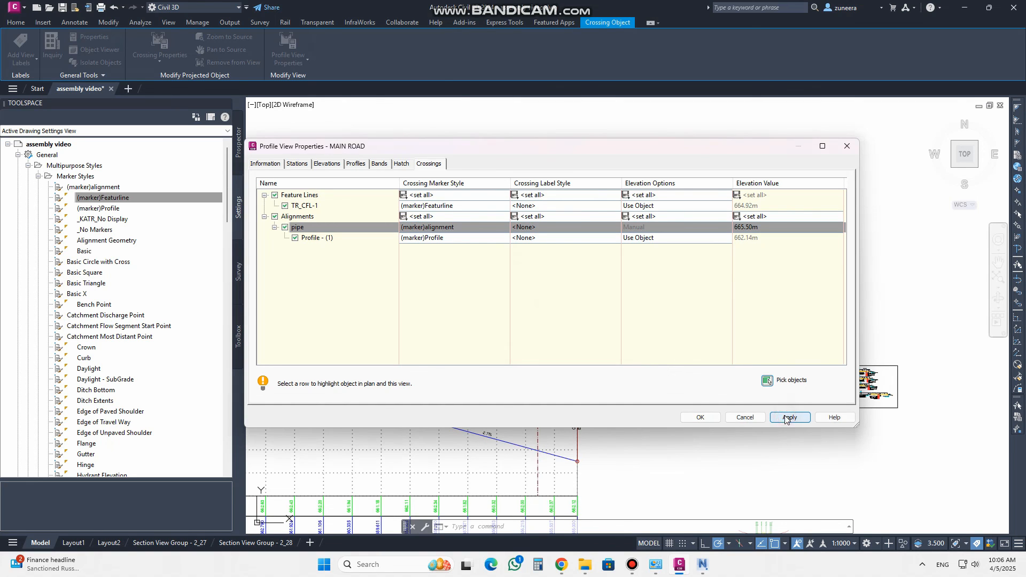
left_click(701, 417)
scroll(531, 374, "up", 2)
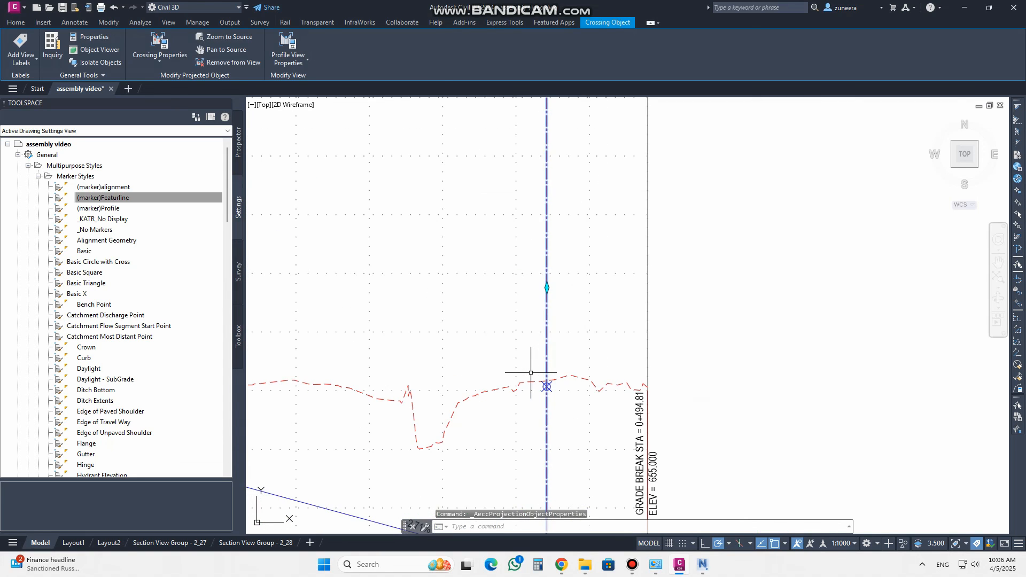
scroll(634, 352, "down", 3)
key("Escape")
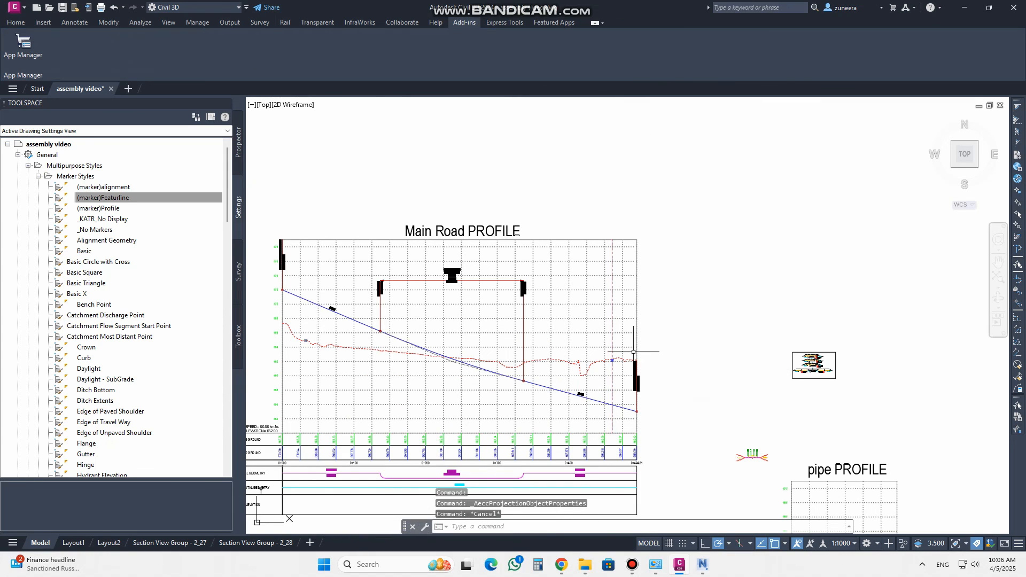
Examine the pipe's crossing line and markers in the Main Road profile view, and select the pipe alignment where it crosses the road in plan
scroll(628, 365, "up", 6)
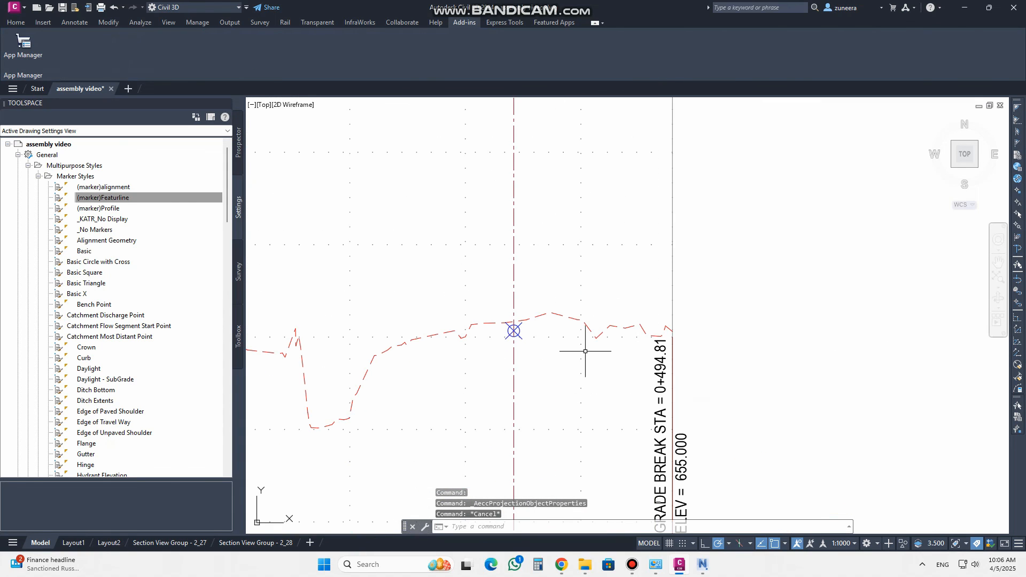
scroll(599, 363, "down", 3)
scroll(579, 331, "down", 3)
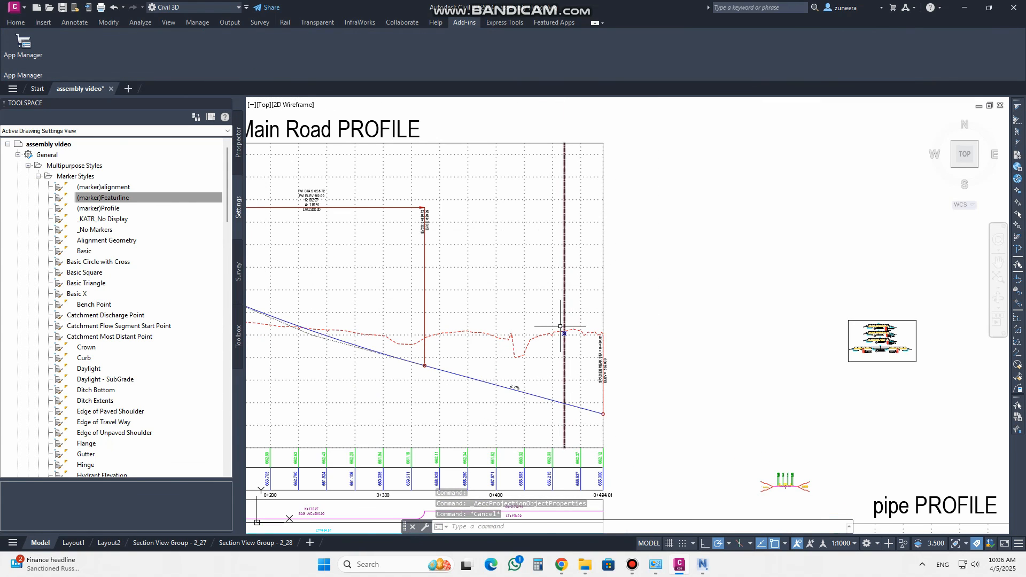
scroll(566, 327, "up", 3)
scroll(568, 282, "down", 3)
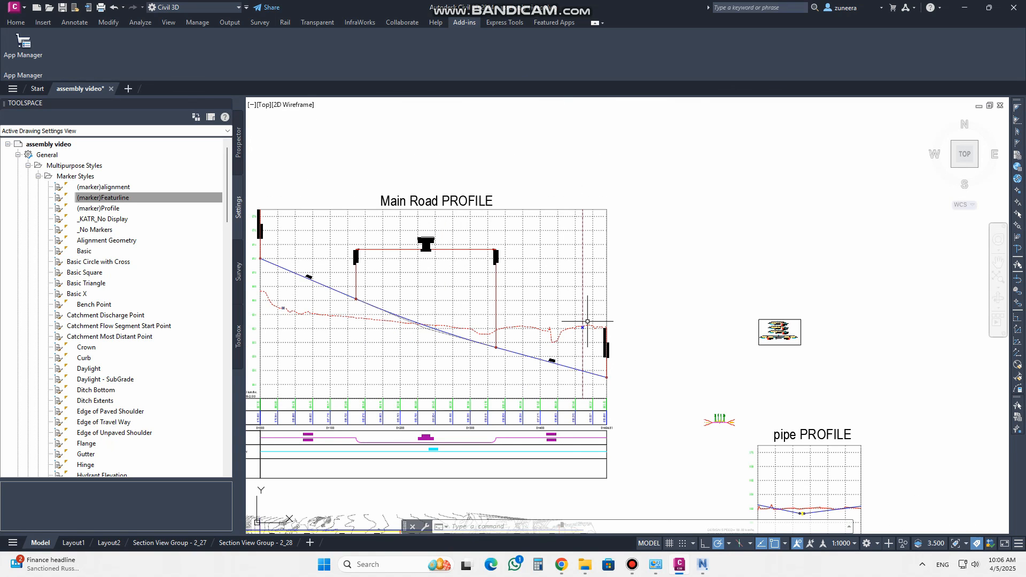
scroll(637, 325, "up", 3)
scroll(637, 325, "down", 3)
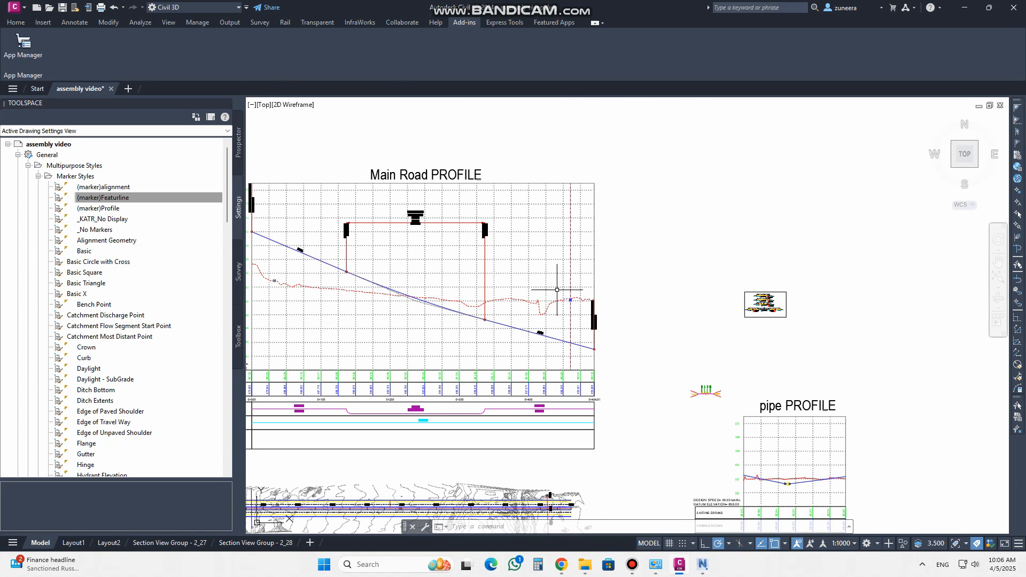
scroll(638, 392, "down", 1)
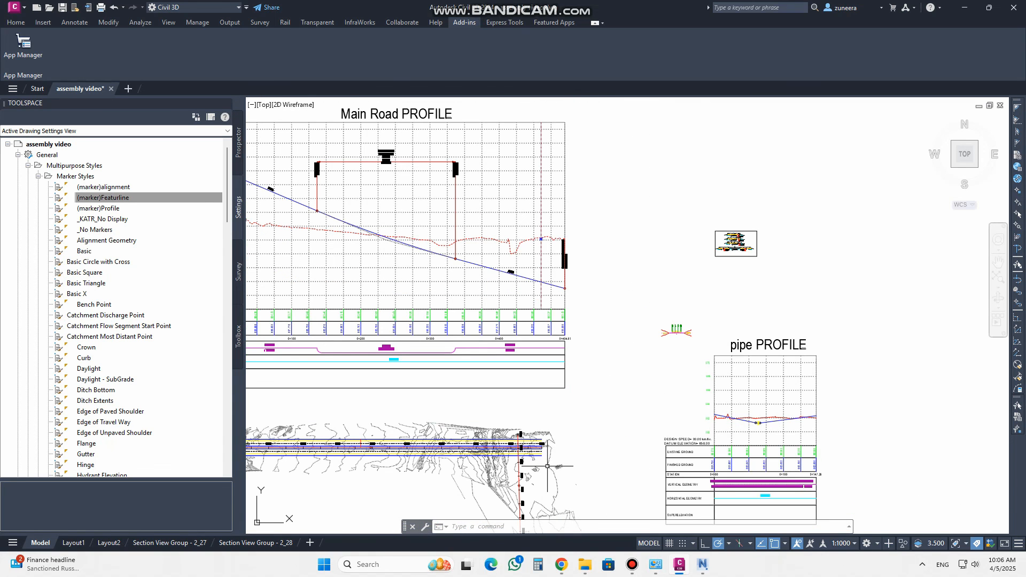
scroll(534, 481, "up", 4)
left_click(577, 412)
scroll(618, 447, "down", 2)
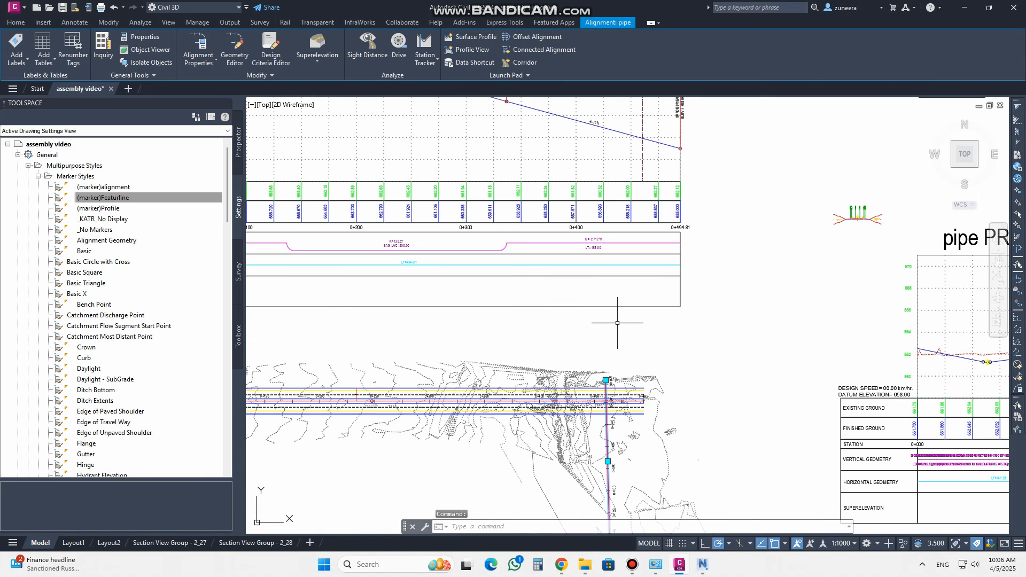
scroll(653, 394, "up", 1)
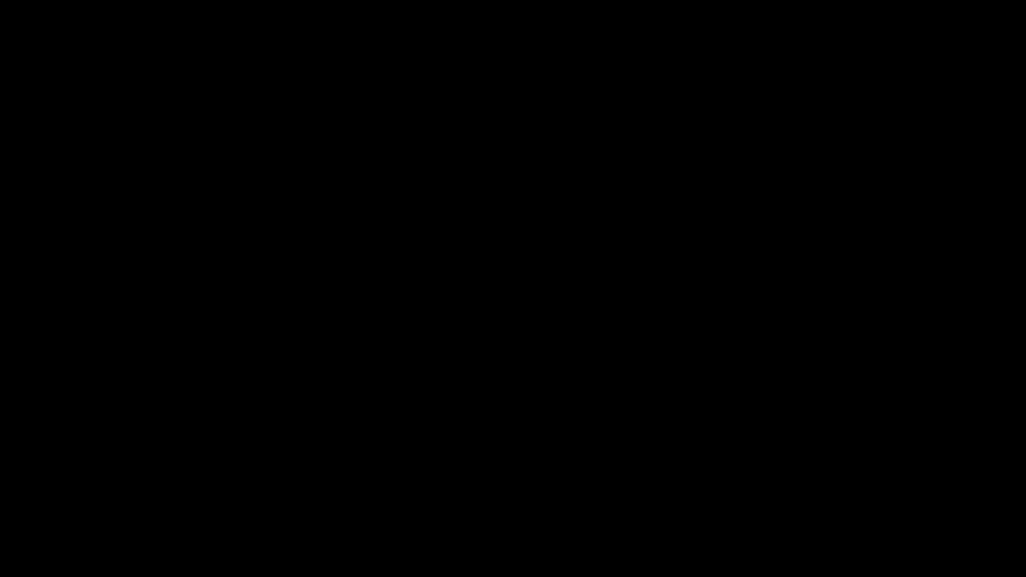